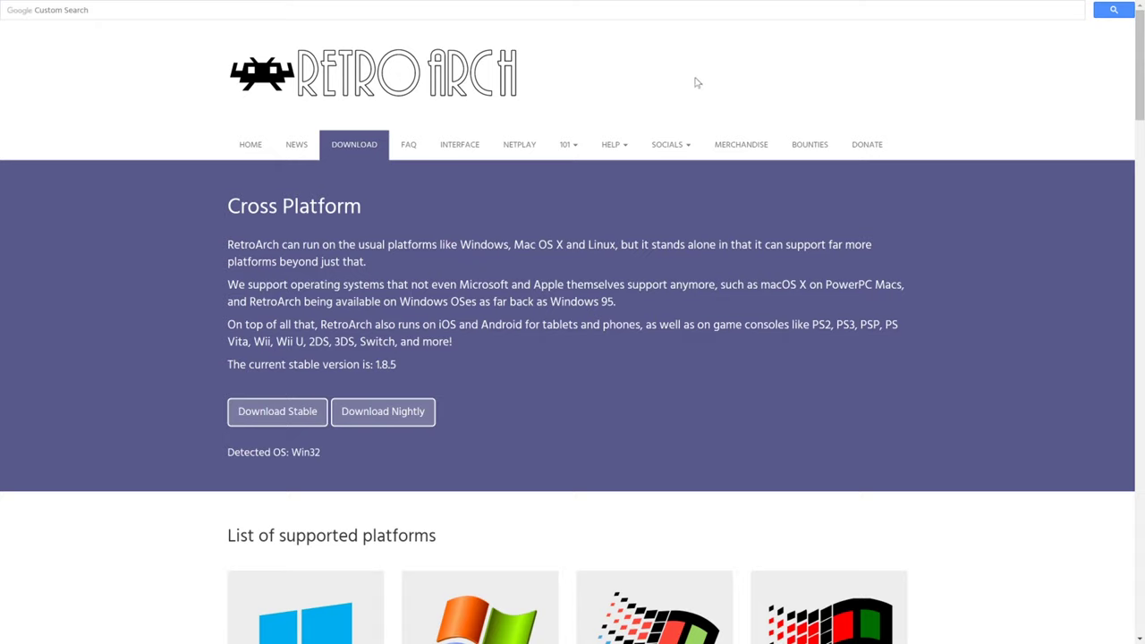
Go to the RetroArch download page and open the Nightly builds folder listing
left_click(354, 146)
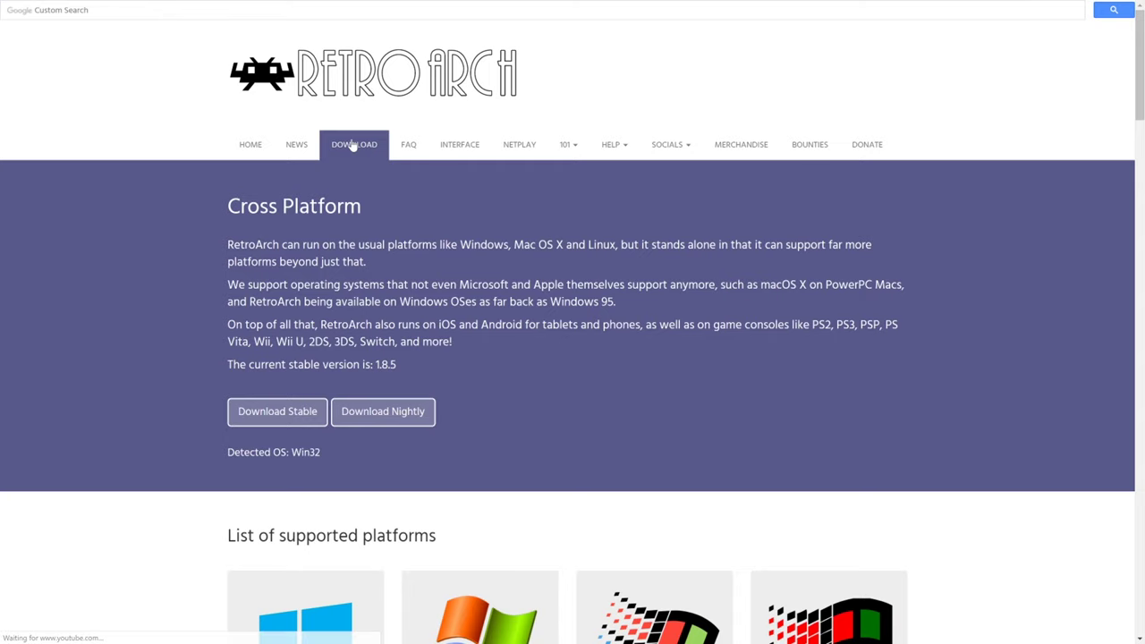
scroll(875, 304, "down", 20)
scroll(872, 304, "down", 10)
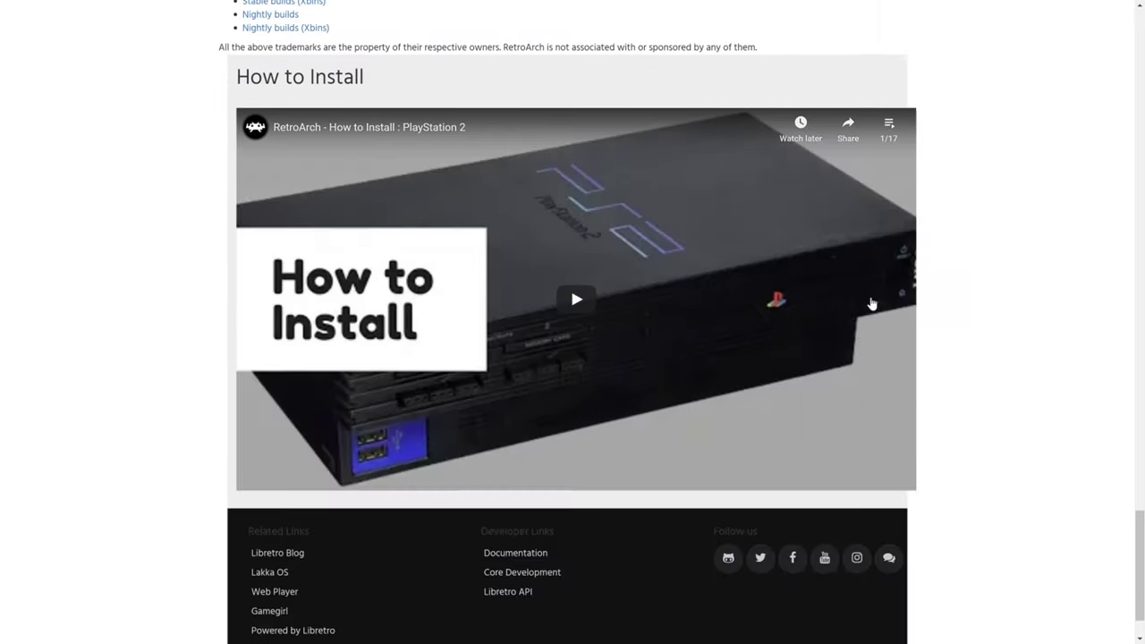
scroll(319, 191, "up", 3)
left_click(271, 264)
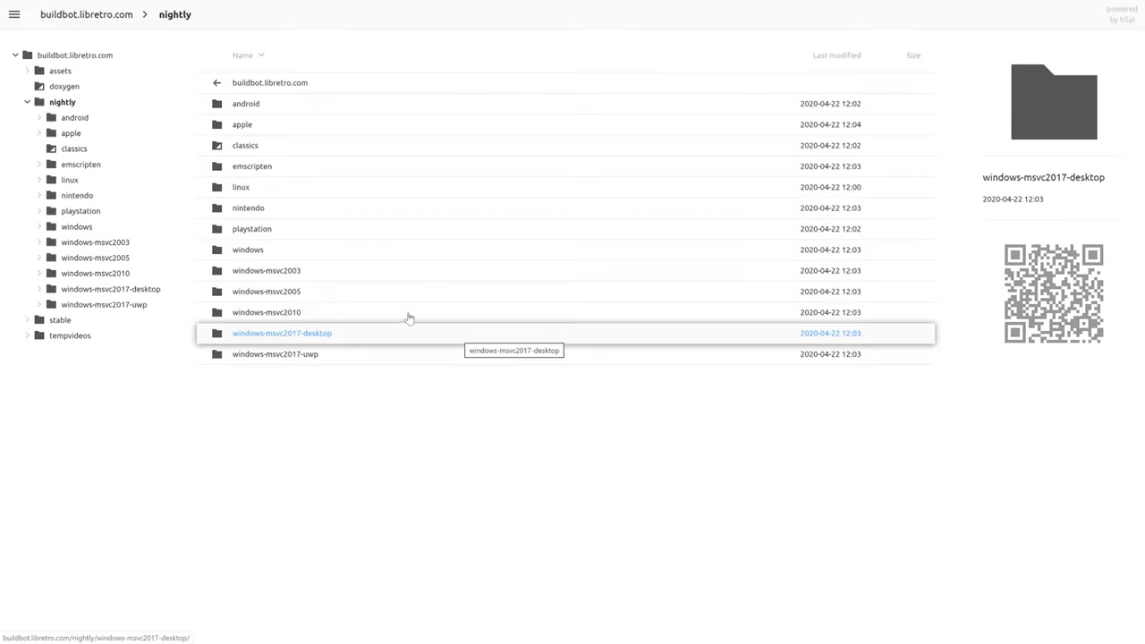
Download the nightly RetroArch.7z from the buildbot's windows/x86_64 folder
left_click(298, 254)
left_click(250, 126)
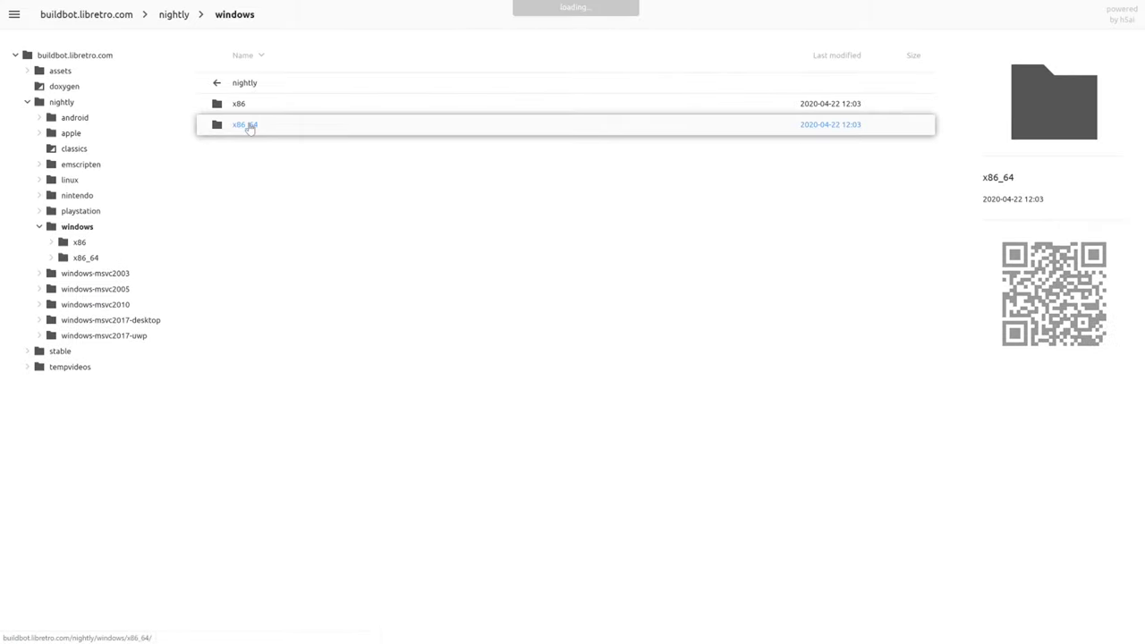
scroll(398, 462, "down", 20)
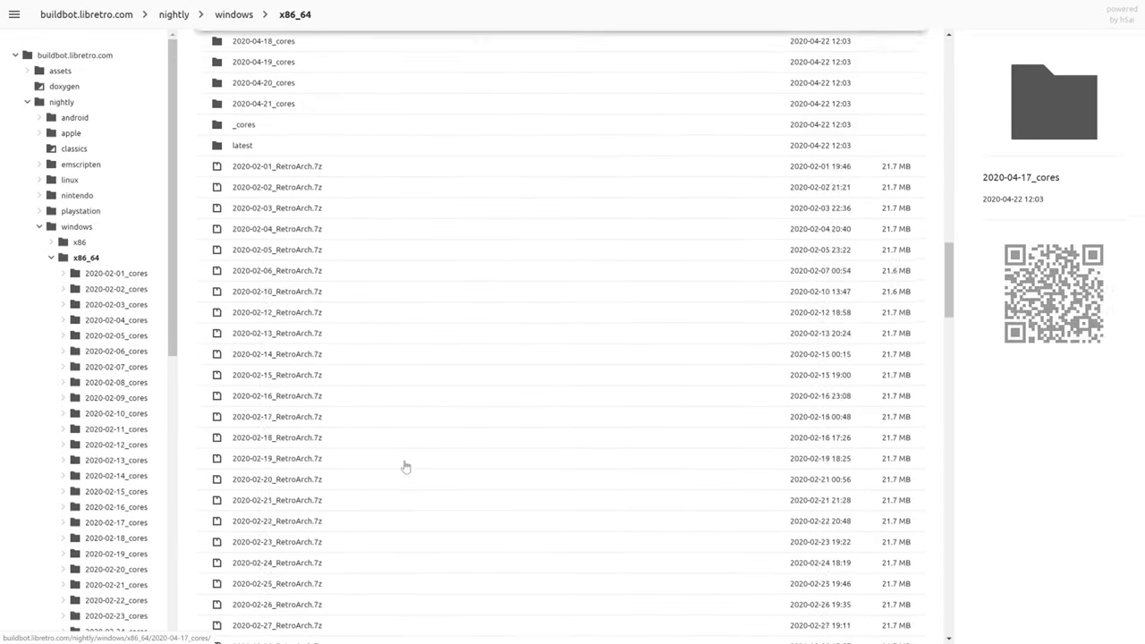
scroll(394, 461, "down", 5)
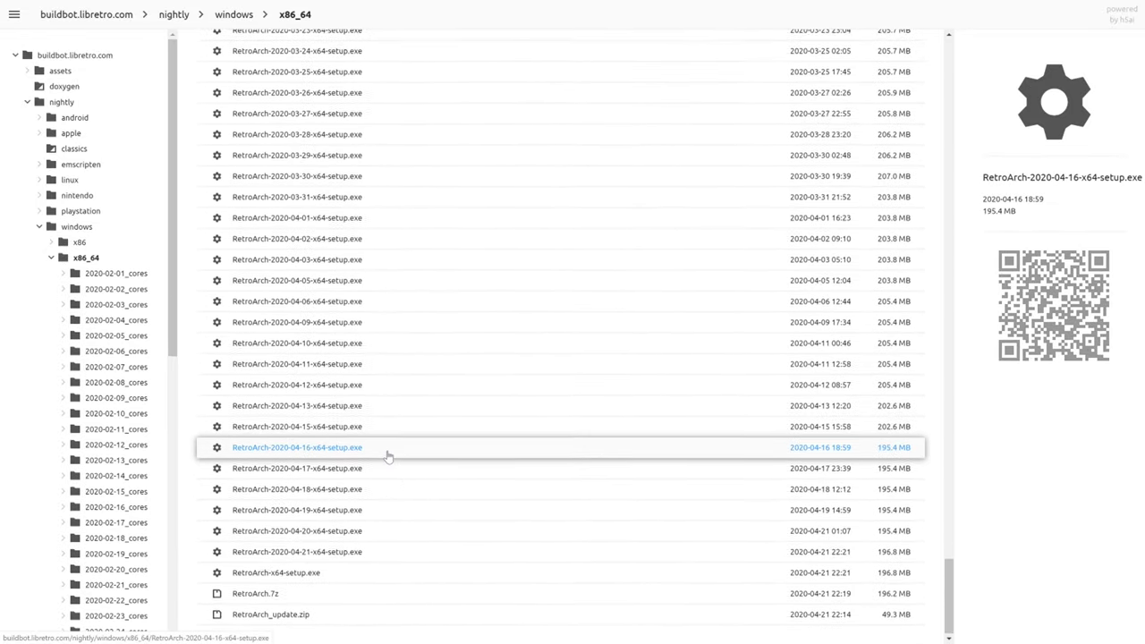
left_click(284, 595)
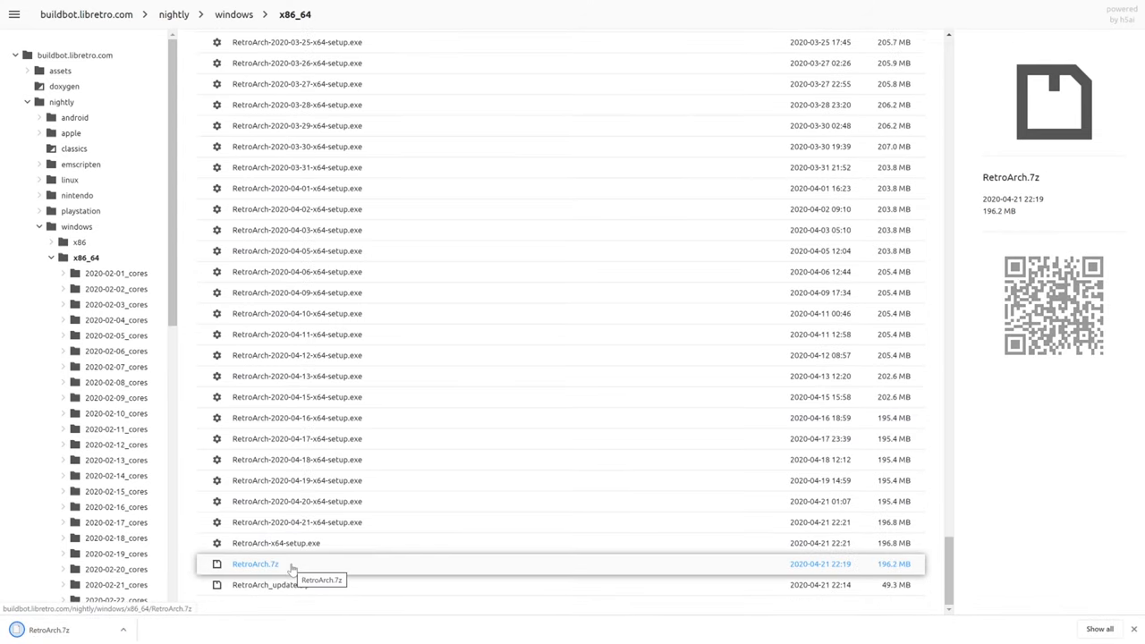
scroll(292, 568, "up", 20)
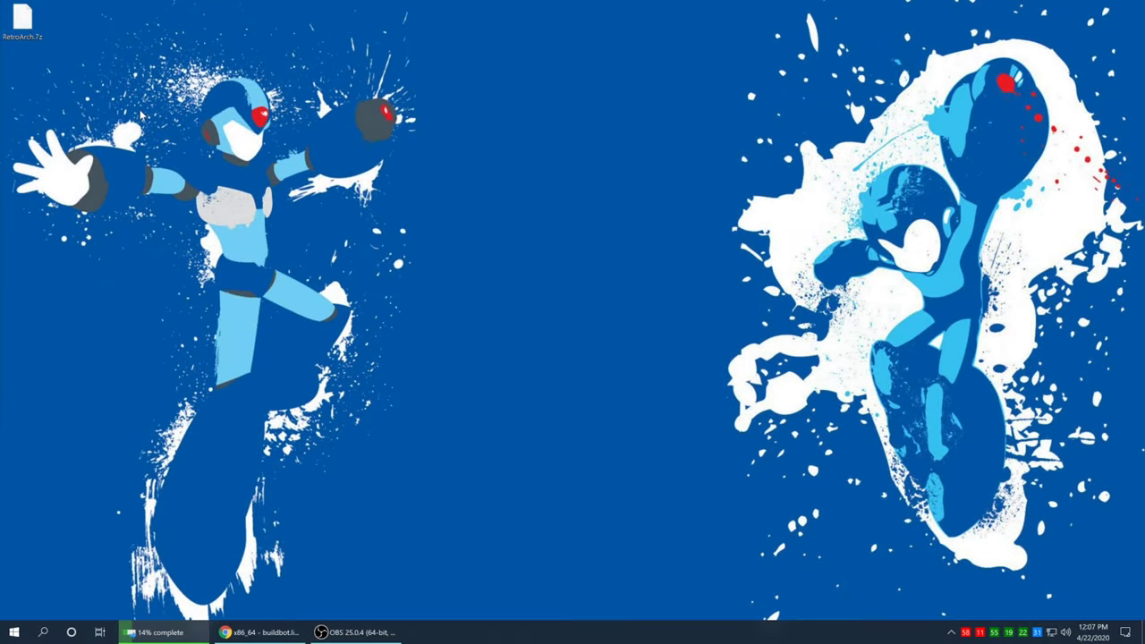
Use 7-Zip's Extract to "RetroArch\" on the desktop RetroArch.7z archive
right_click(27, 22)
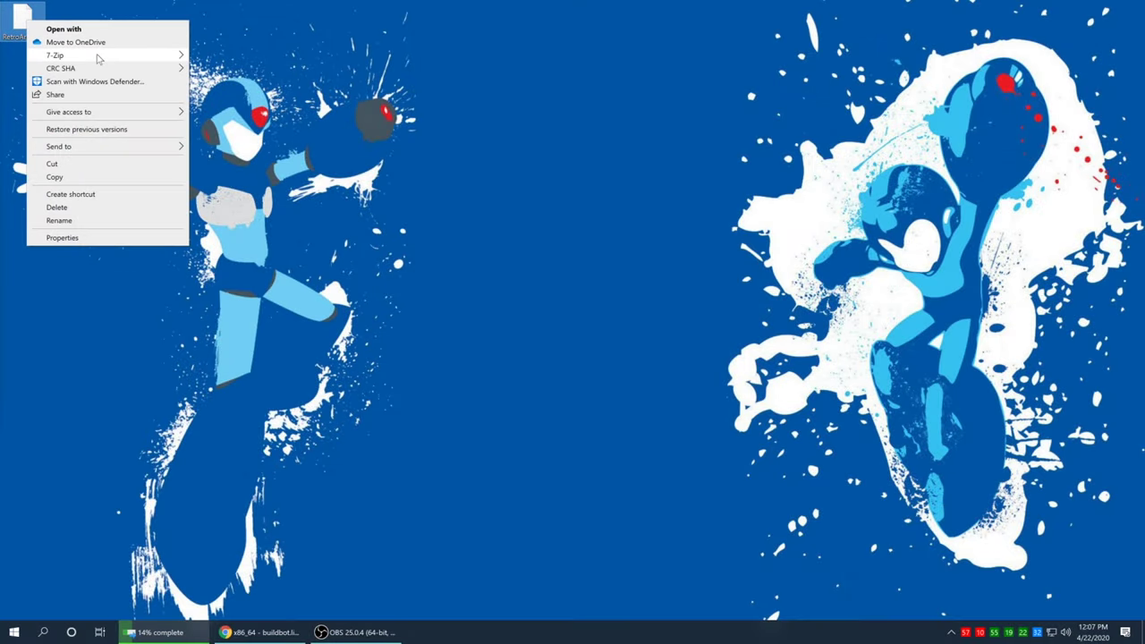
mouse_move(98, 56)
left_click(259, 108)
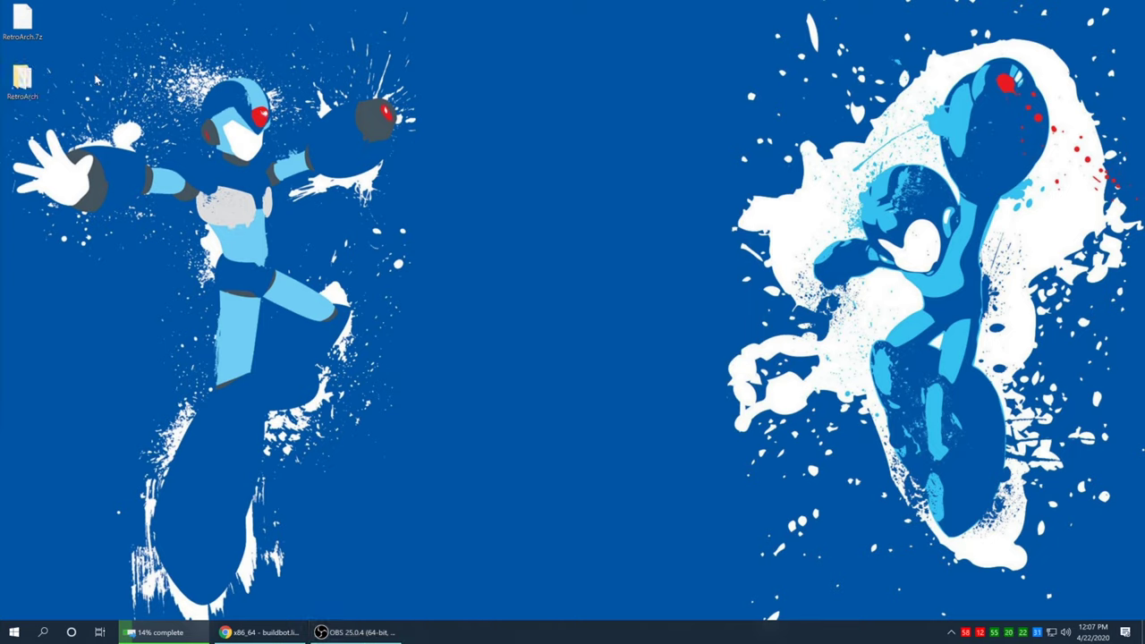
Open the extracted RetroArch folder, run retroarch.exe once, then close it
double_click(23, 80)
scroll(426, 402, "down", 20)
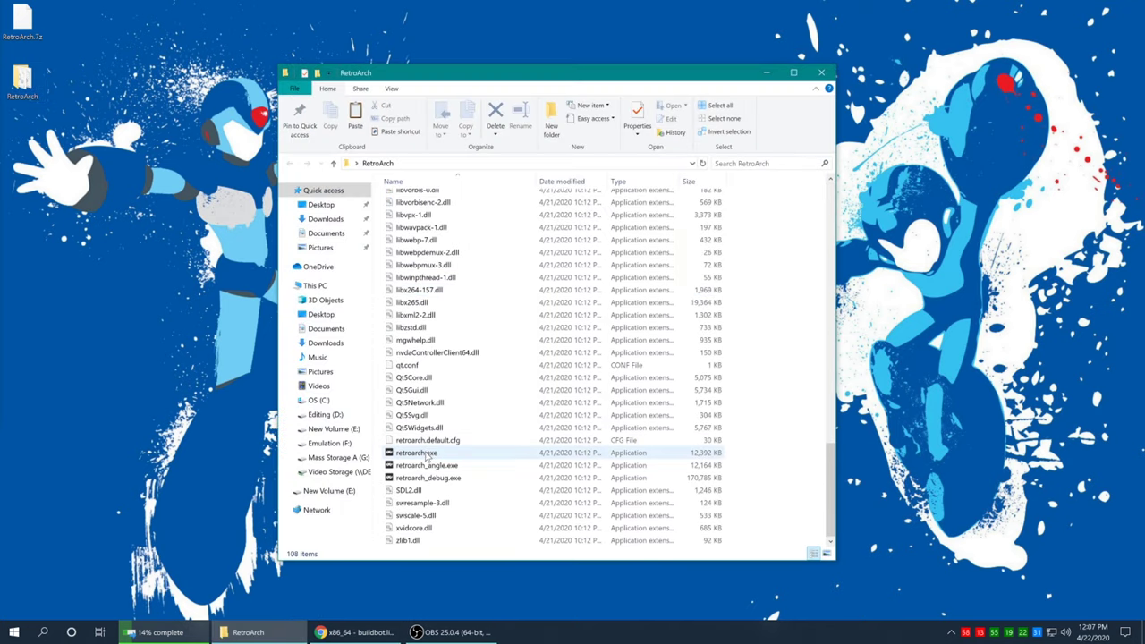
double_click(426, 453)
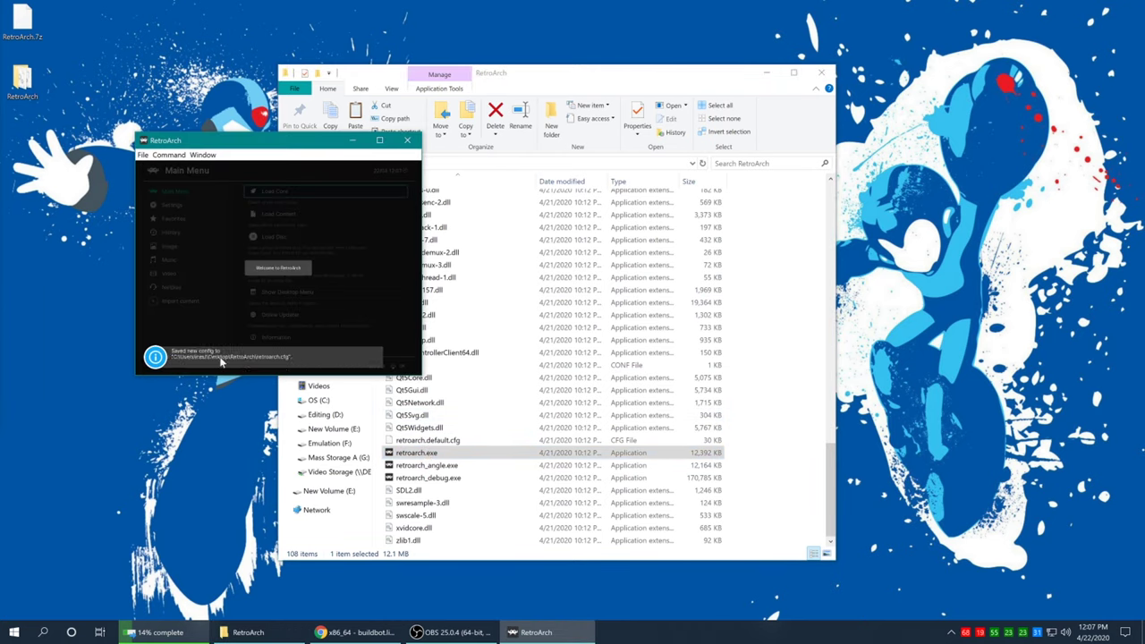
left_click(407, 140)
Delete the newly created retroarch.cfg and launch retroarch.exe again
left_click(437, 431)
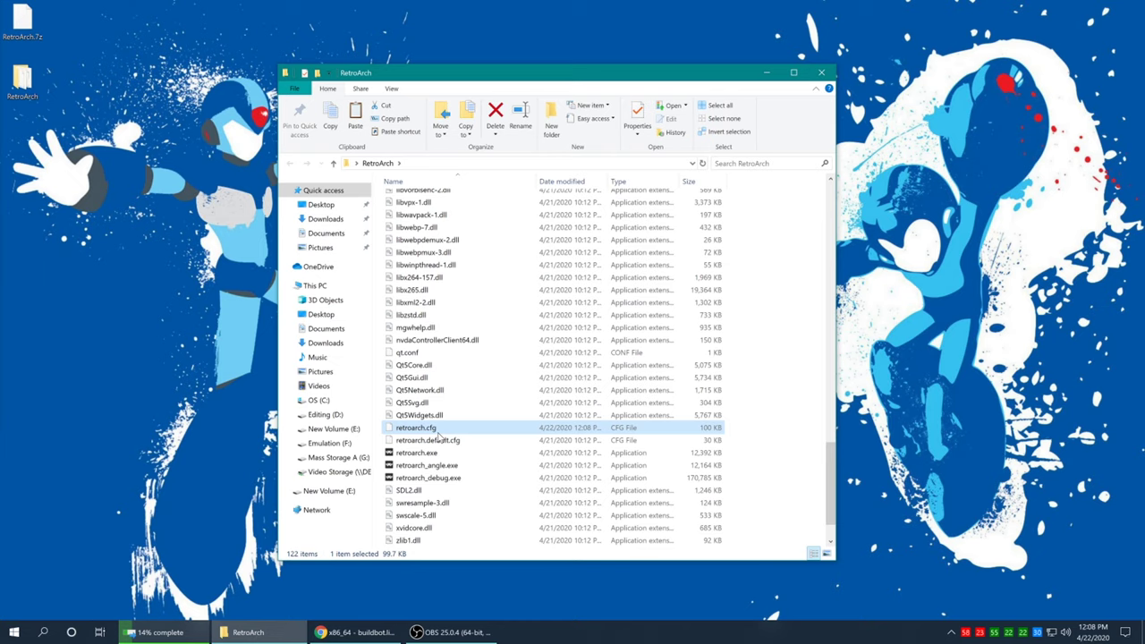
key("Delete")
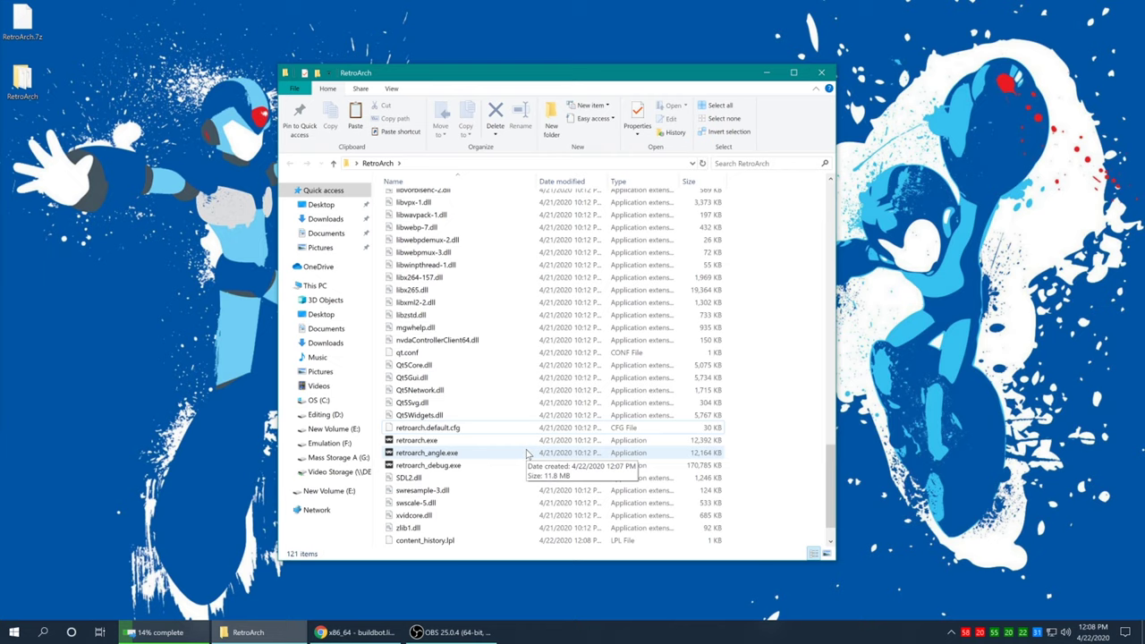
double_click(420, 441)
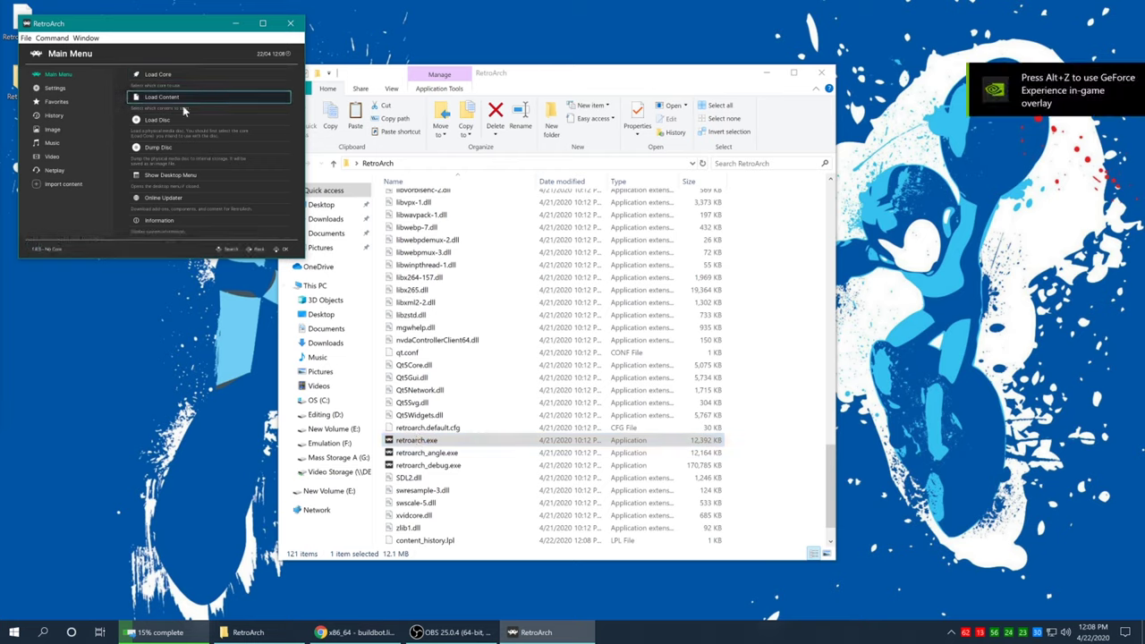
Go fullscreen, install the Sega MS/MD/CD core from Core Updater, and return to Main Menu
key("f")
left_click(338, 335)
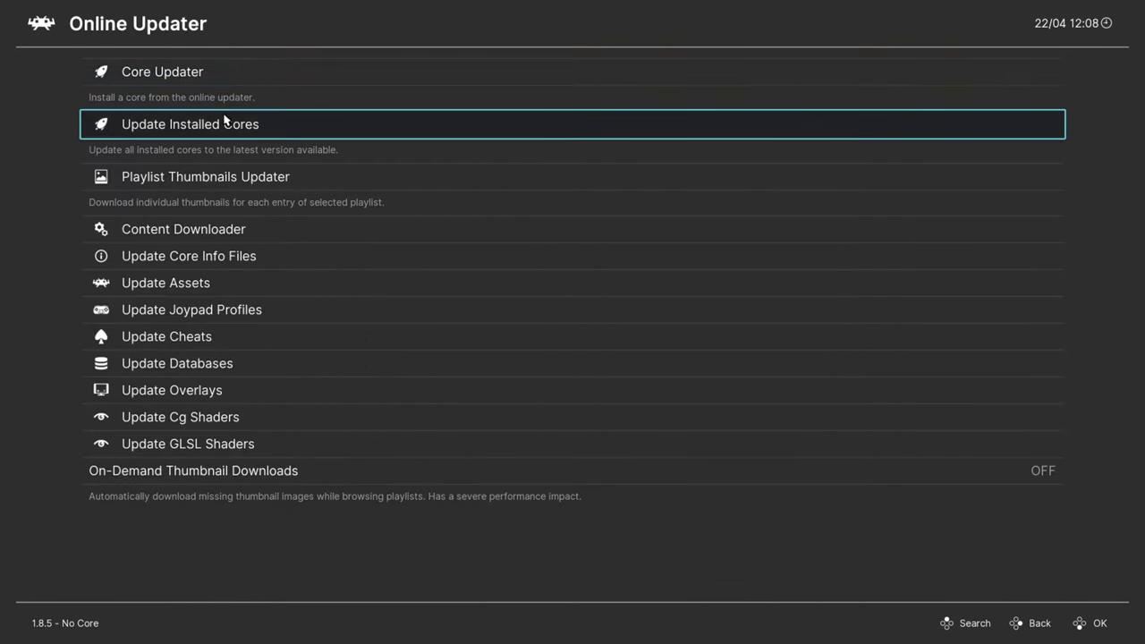
left_click(197, 74)
scroll(243, 403, "down", 20)
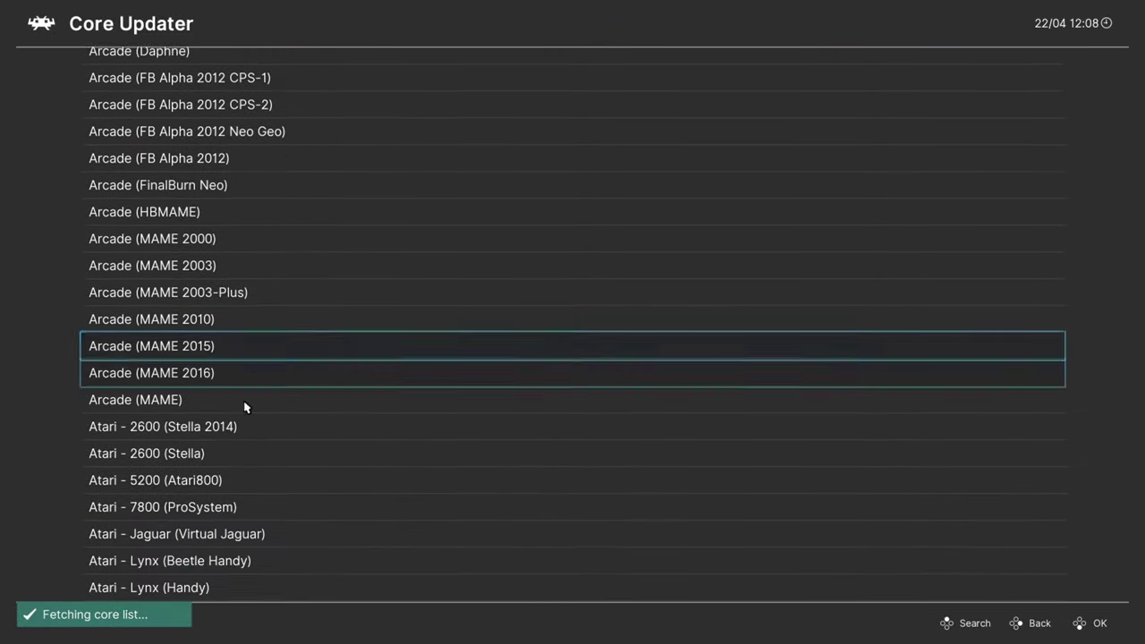
scroll(213, 543, "down", 20)
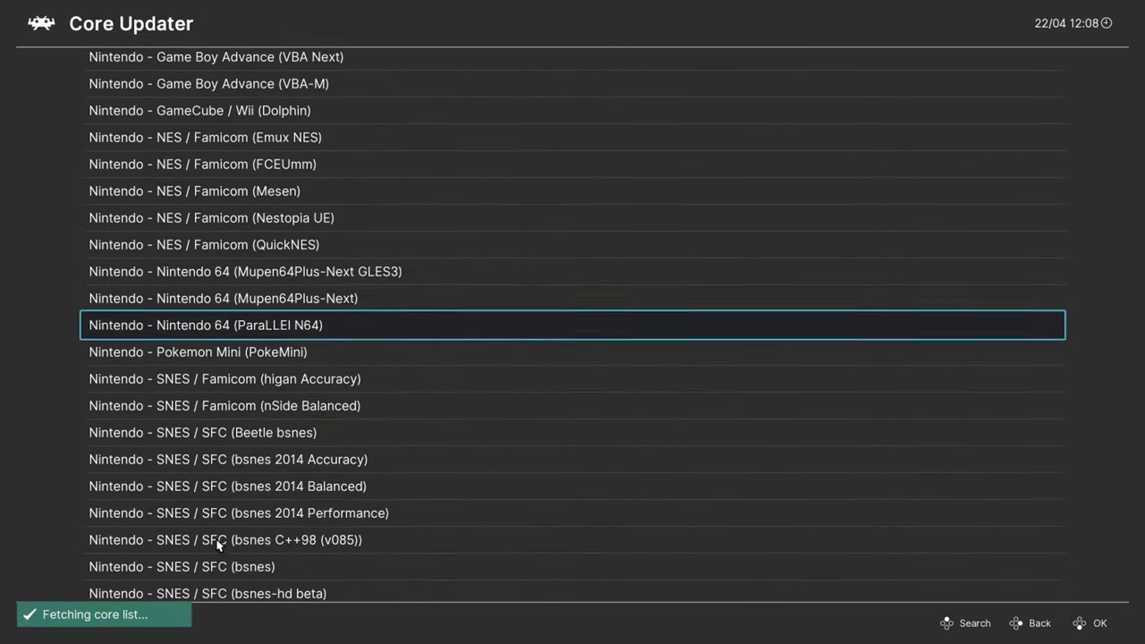
scroll(230, 324, "up", 13)
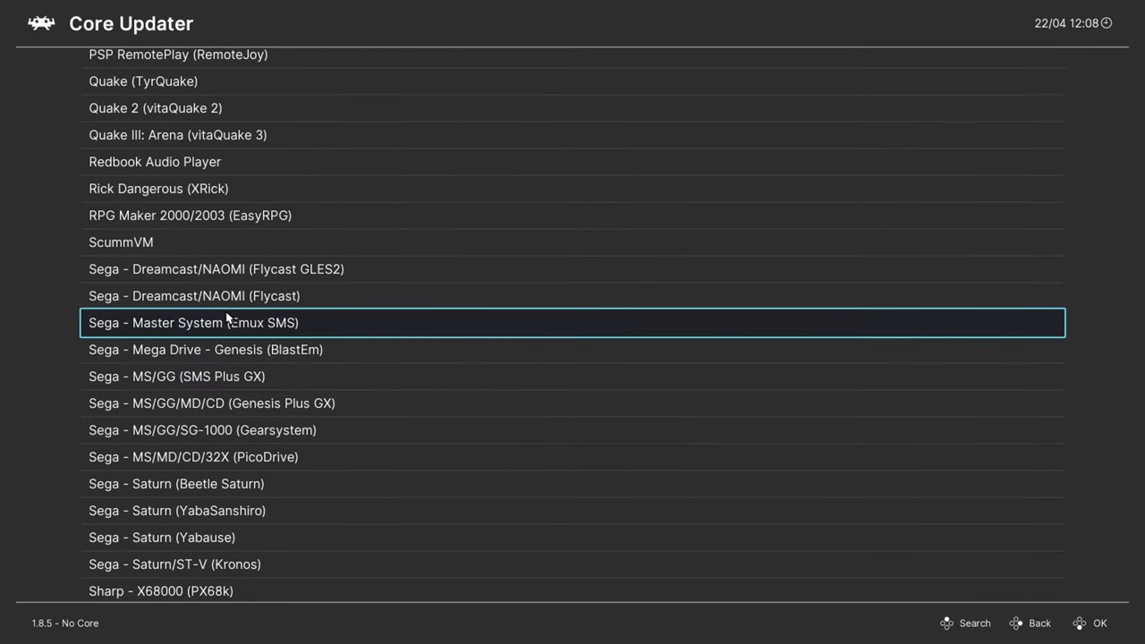
left_click(353, 407)
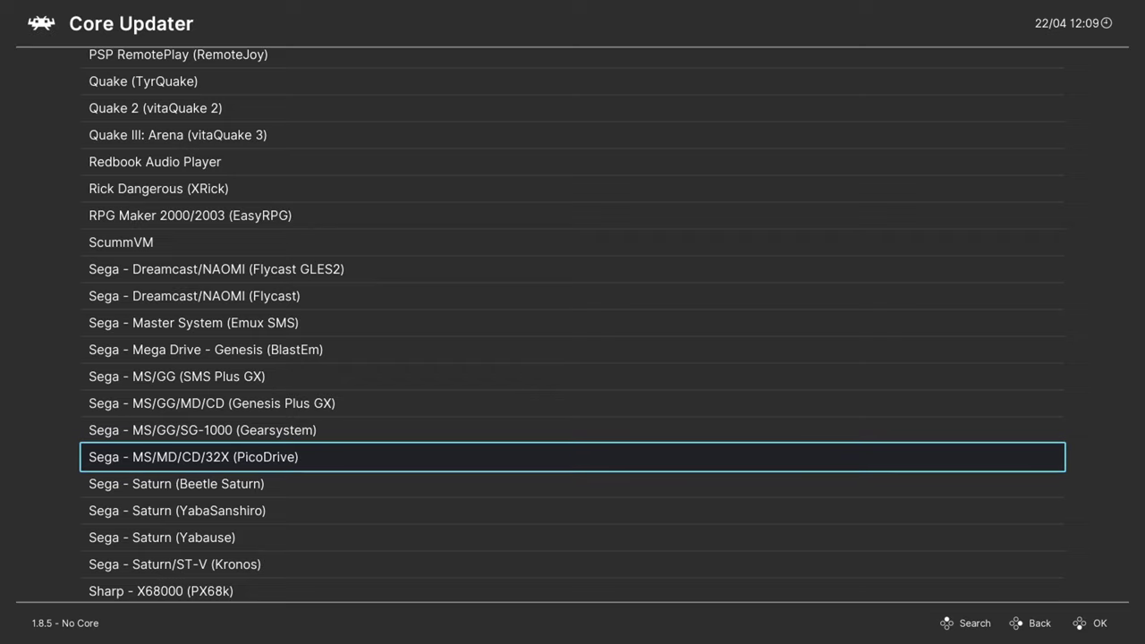
key("BackSpace")
key("BackSpace")
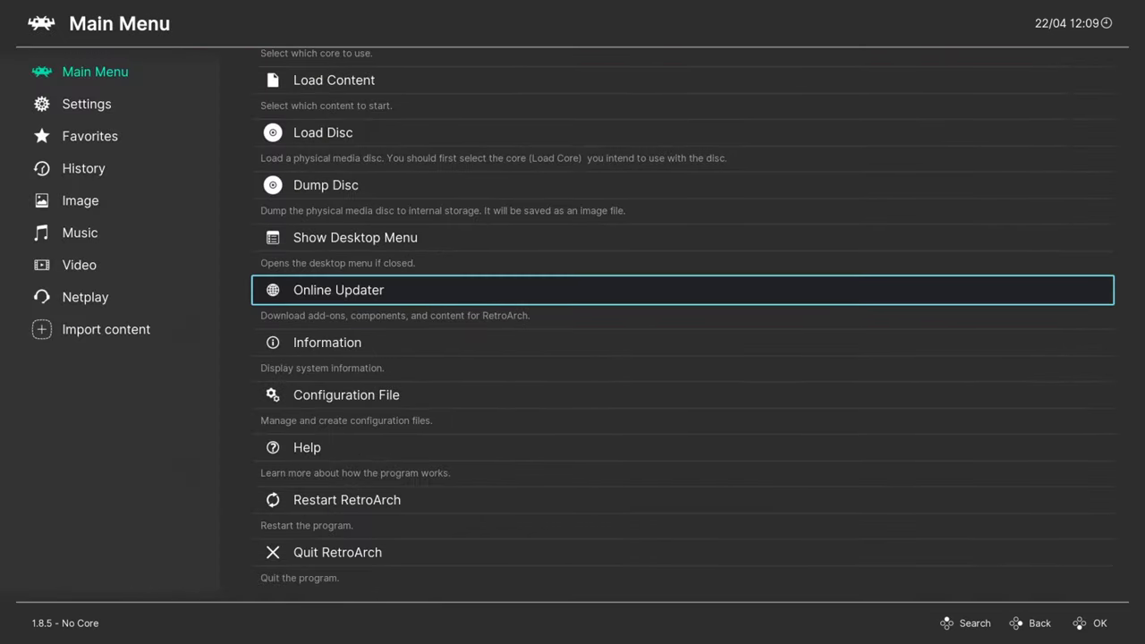
Launch the Sonic ROM from the Sega games folder through Load Content
scroll(465, 334, "up", 5)
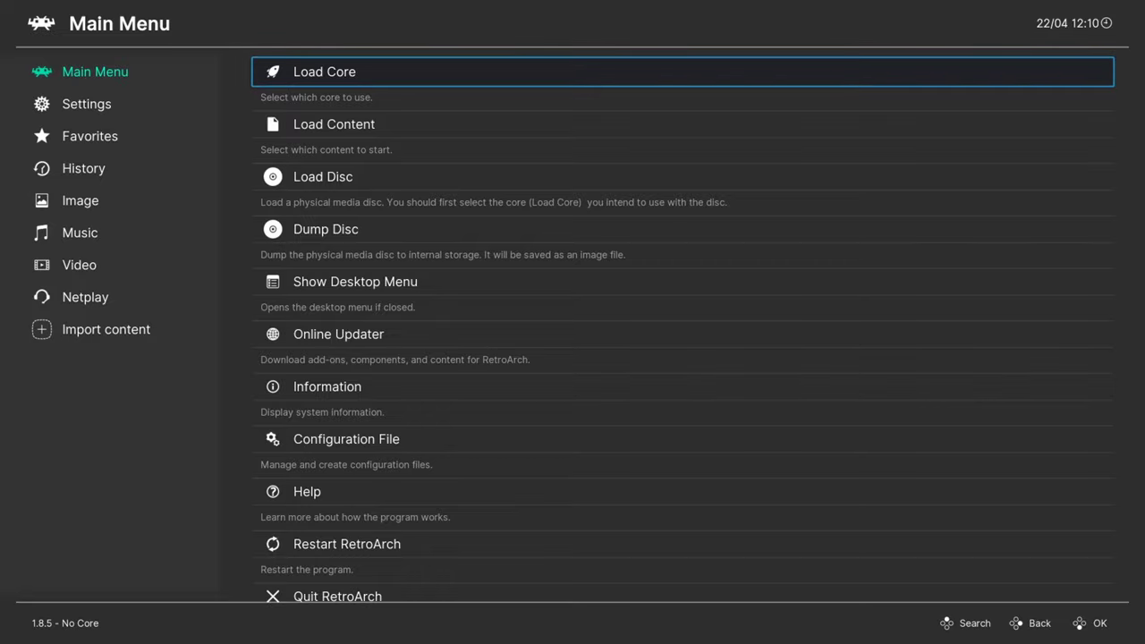
left_click(355, 123)
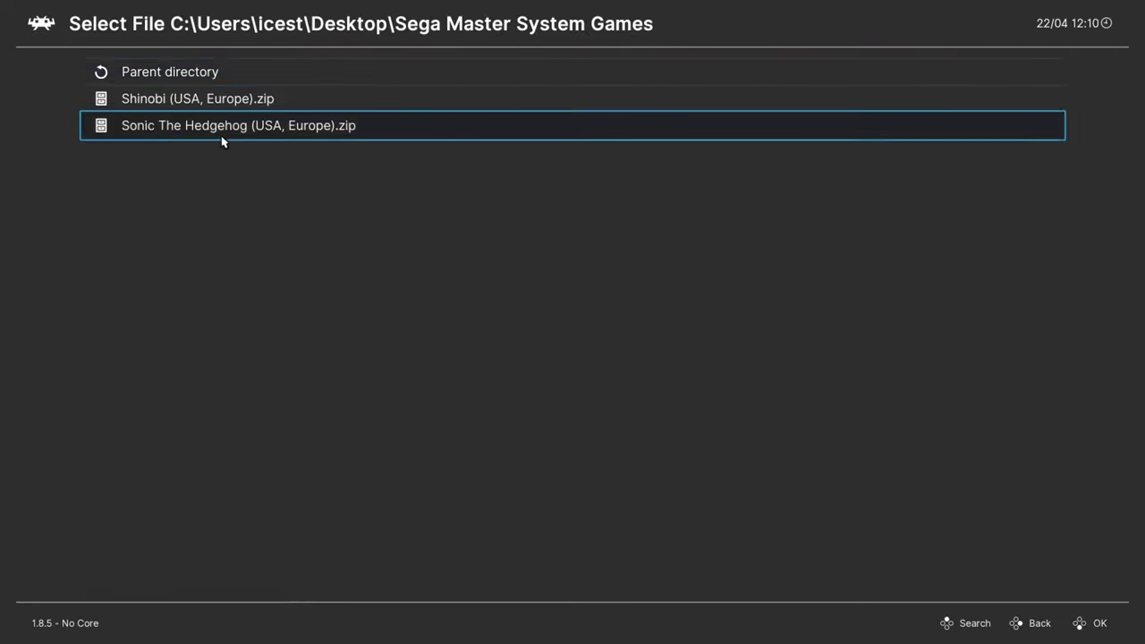
left_click(218, 130)
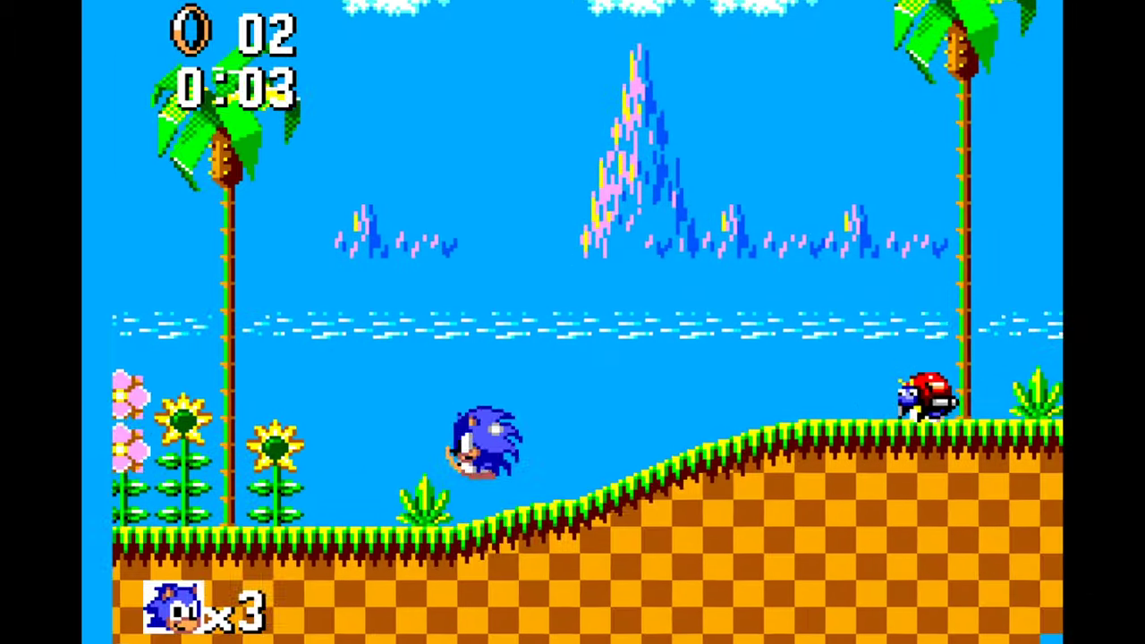
Run and jump through the Sonic level with Right and Z, then bring up the menu with F1
key("Right")
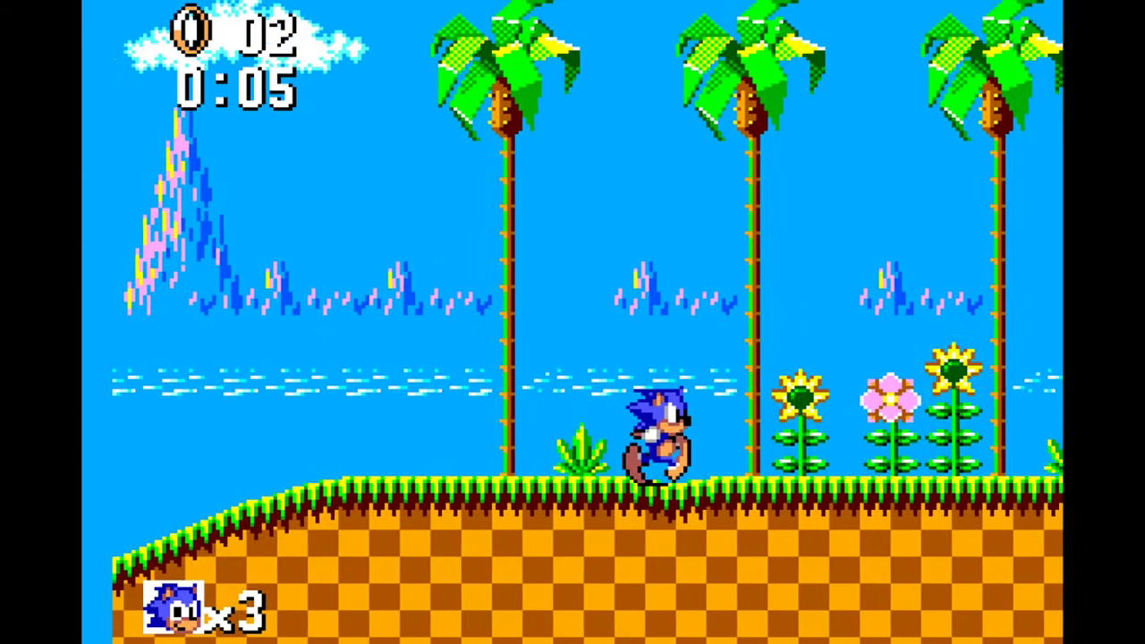
key("z")
key("z")
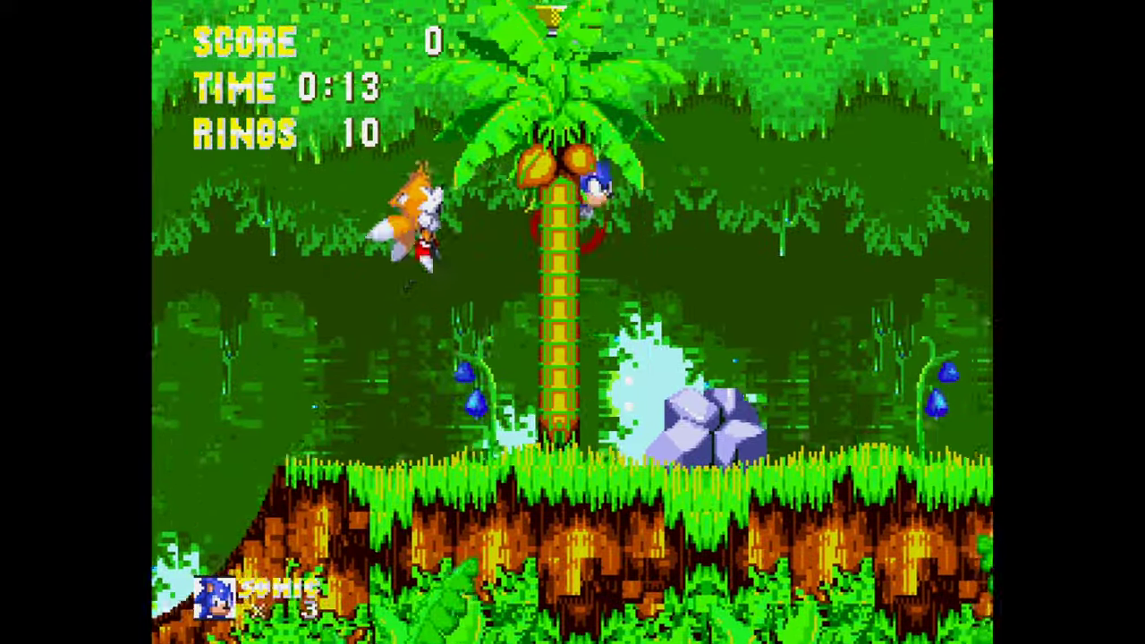
key("Right")
key("z")
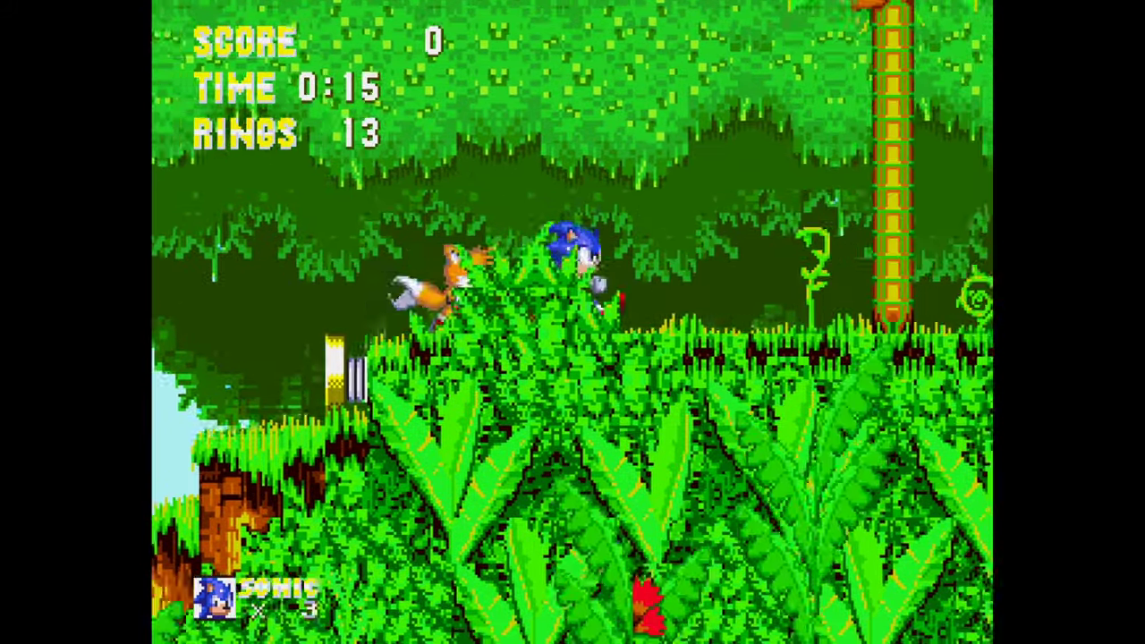
key("F1")
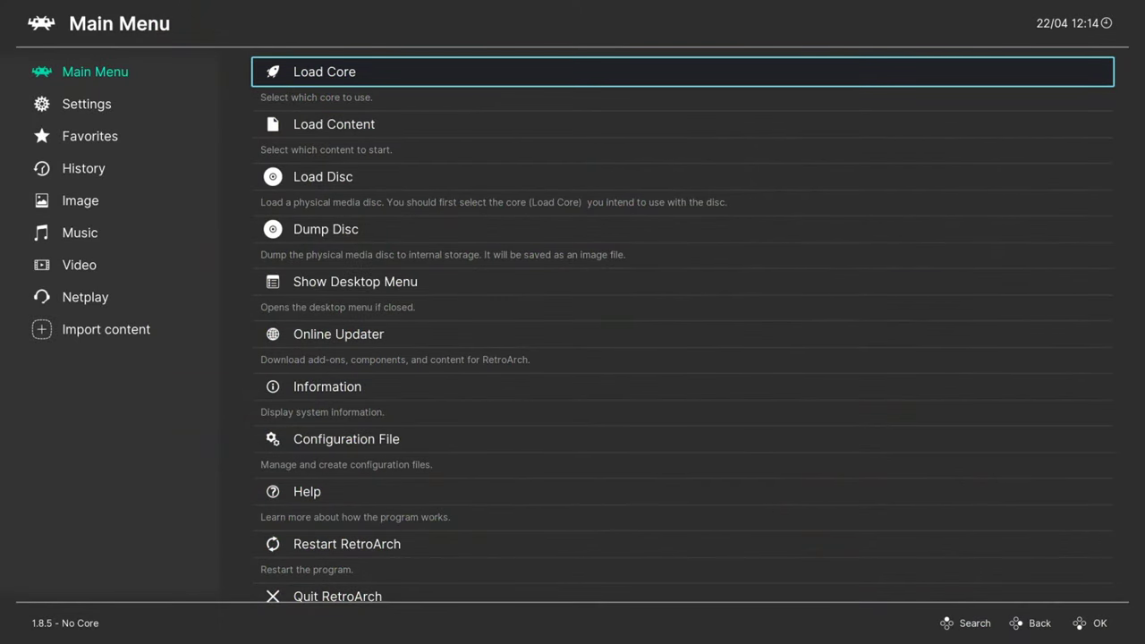
Browse Load Content to the C:\ drive to start the 32X Doom game
key("Down")
key("Return")
key("Down")
key("Down")
key("Down")
key("Return")
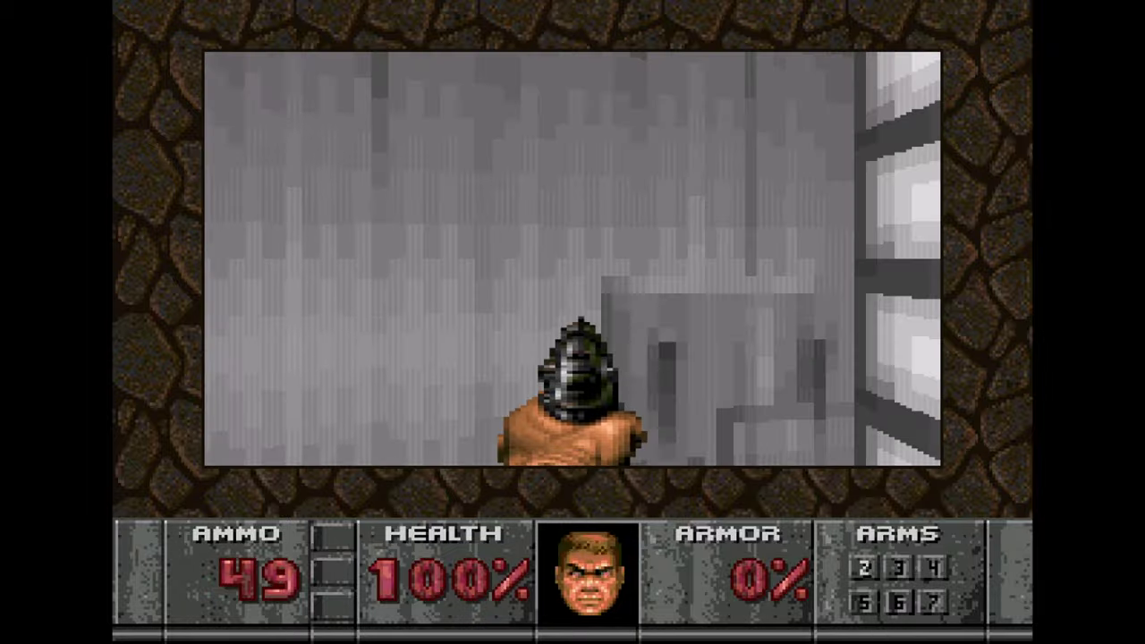
Walk, turn and fire the pistol through the Doom level, then open the menu with F1
key("Up")
key("Right")
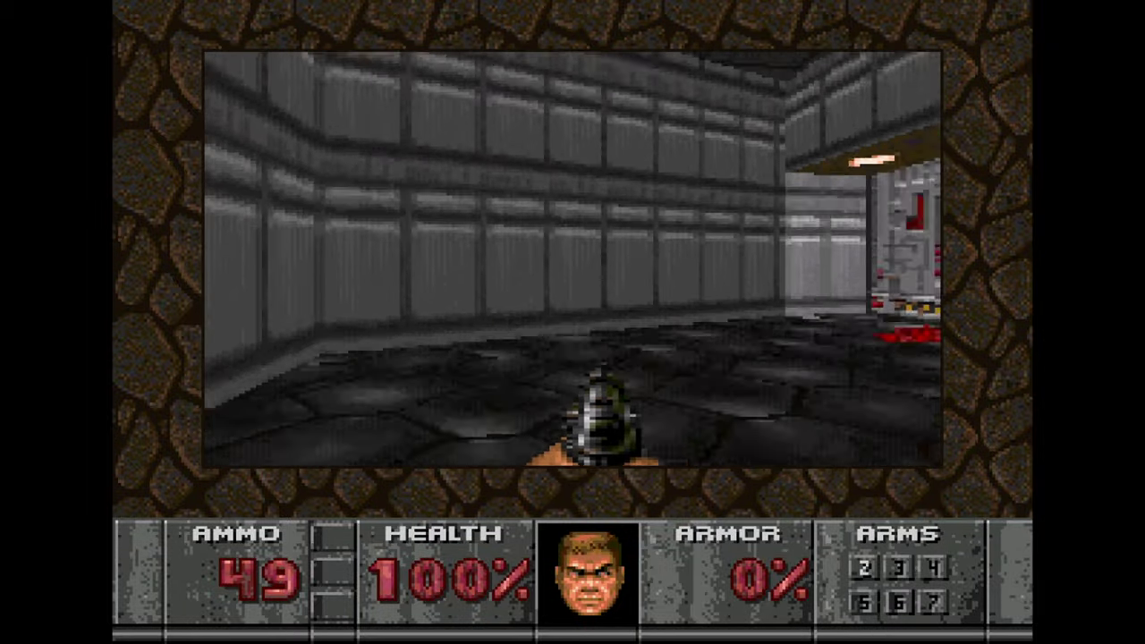
key("Left")
key("a")
key("a")
key("Up")
key("ctrl")
key("ctrl")
key("ctrl")
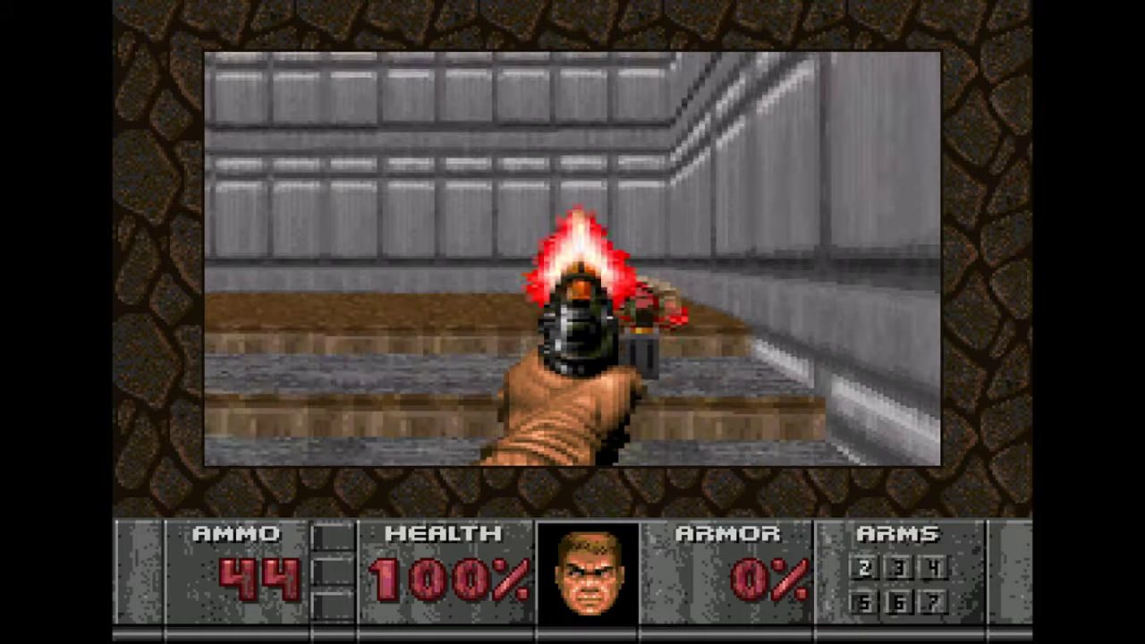
key("Left")
key("Right")
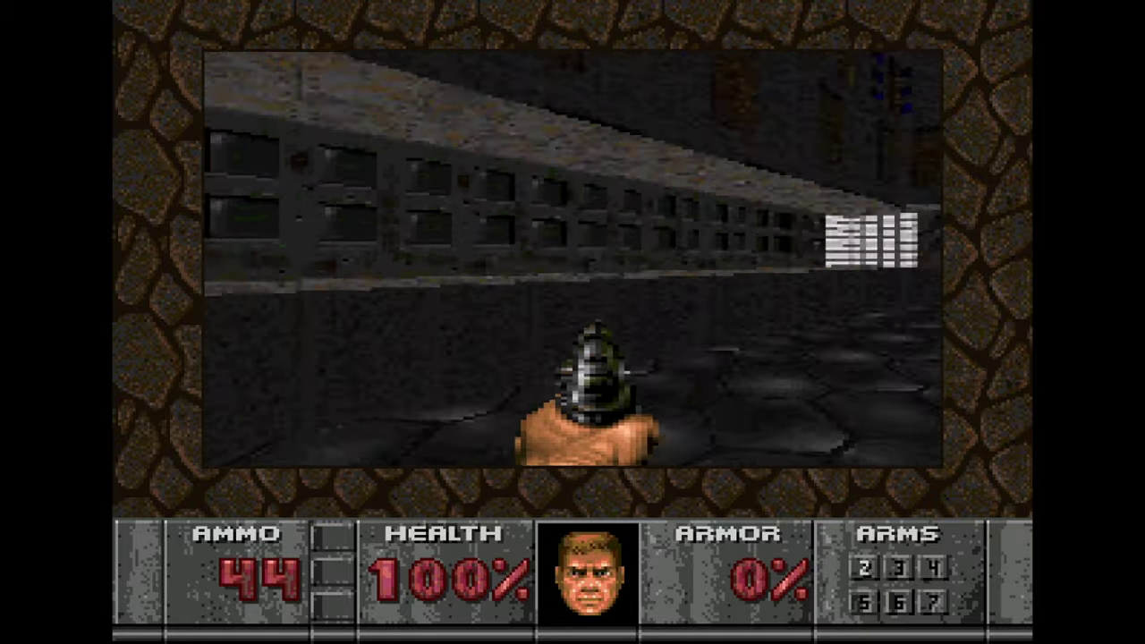
key("F1")
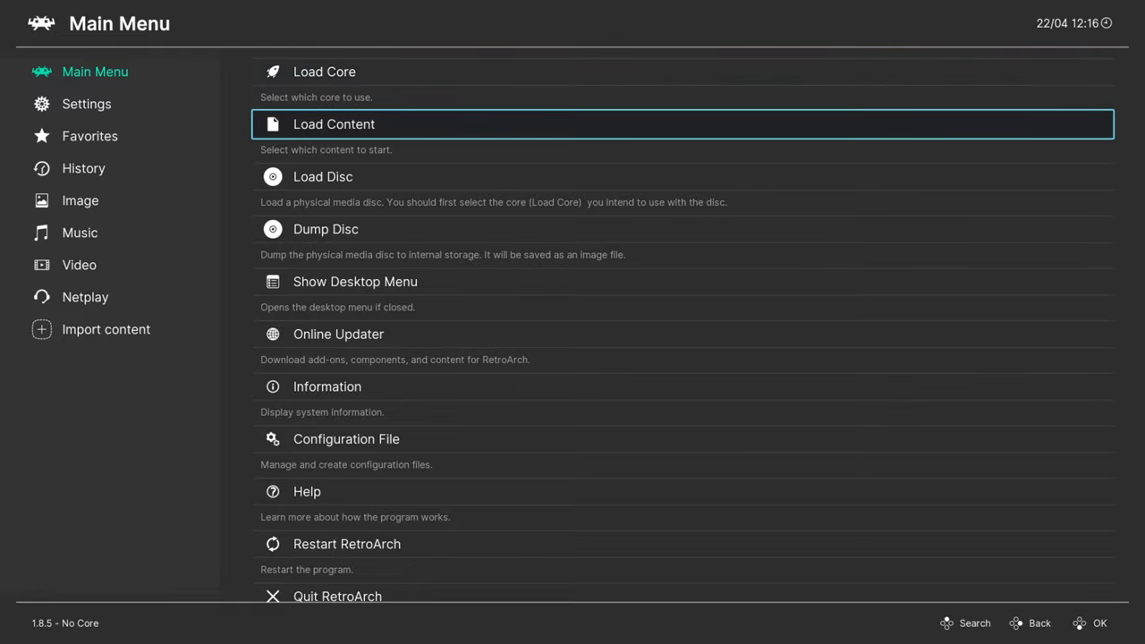
Load Night Trap Disc 1.cue from C: with the suggested core, see it fail, then back out
left_click(345, 130)
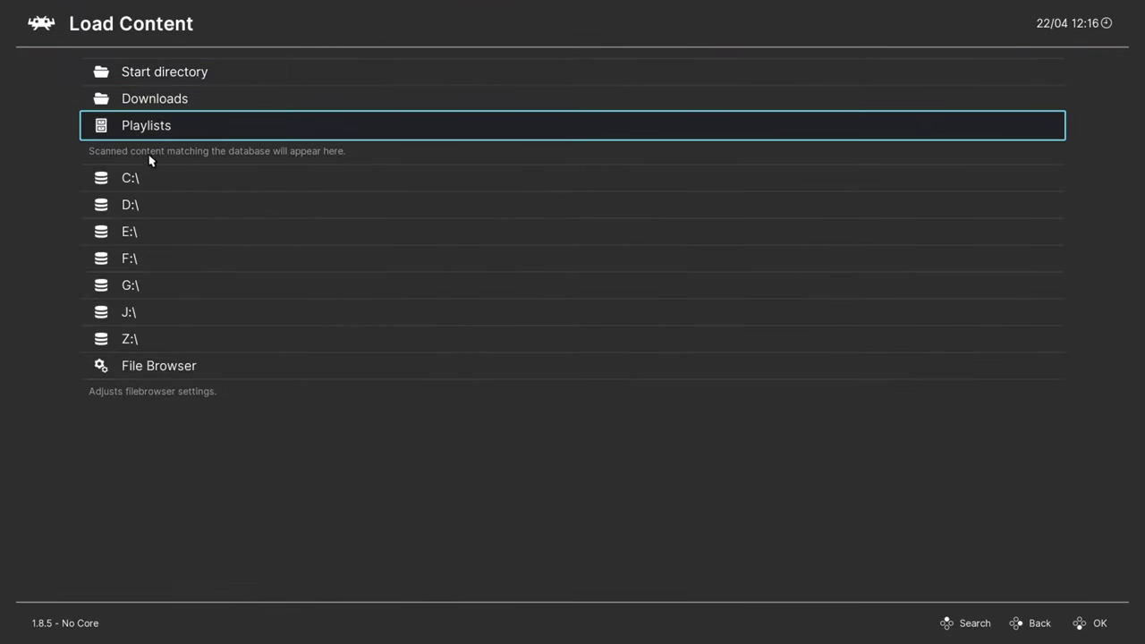
left_click(177, 178)
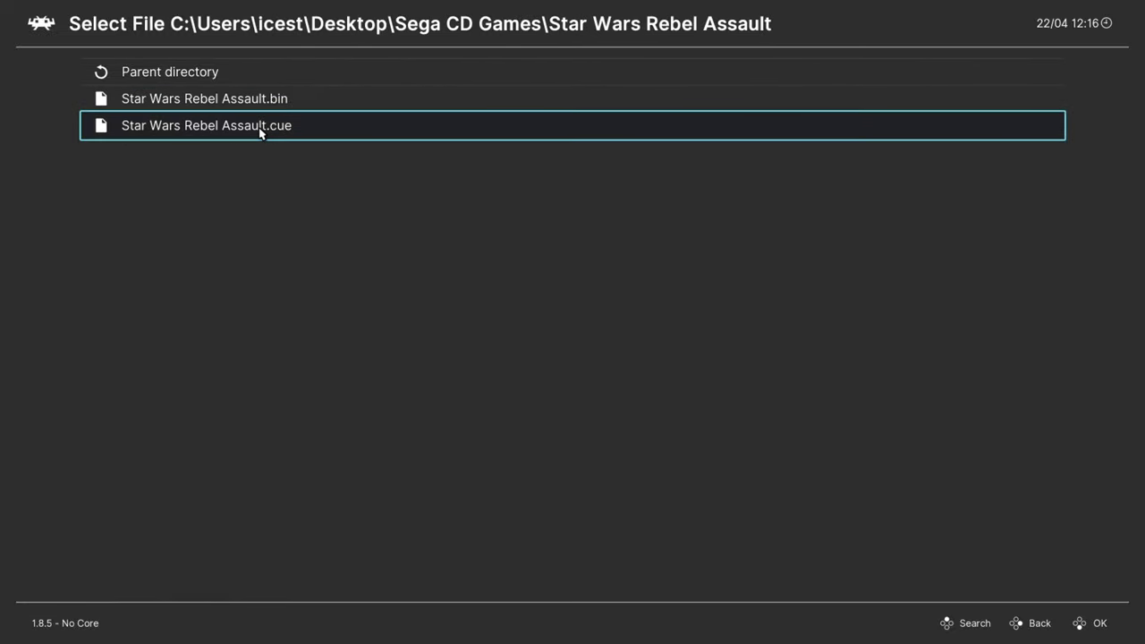
left_click(260, 127)
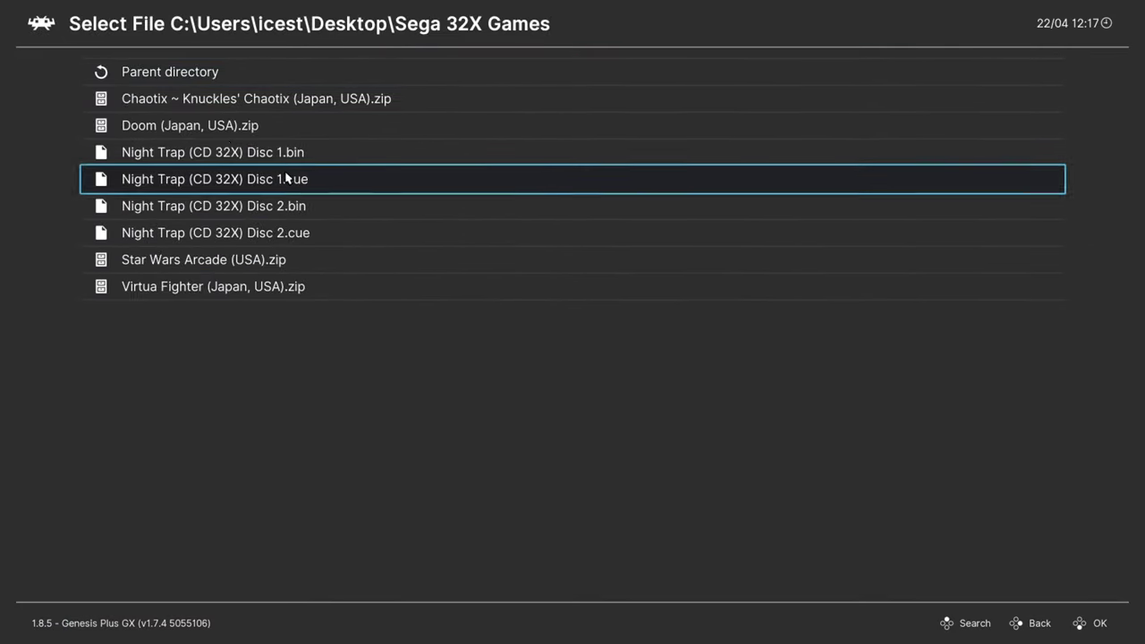
left_click(296, 176)
left_click(273, 112)
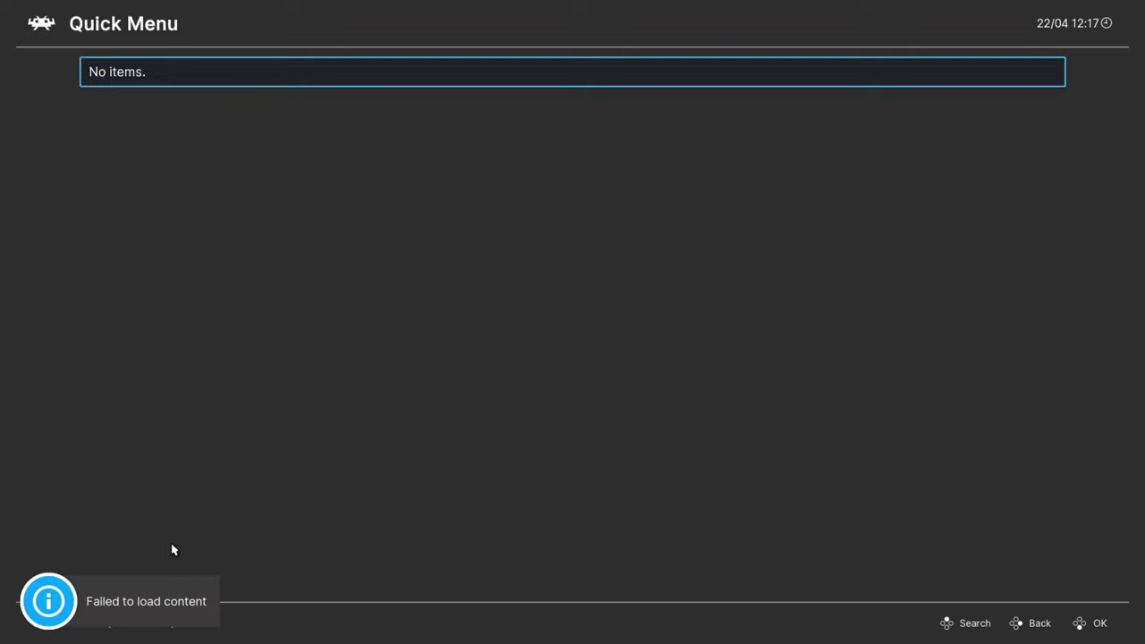
right_click(356, 323)
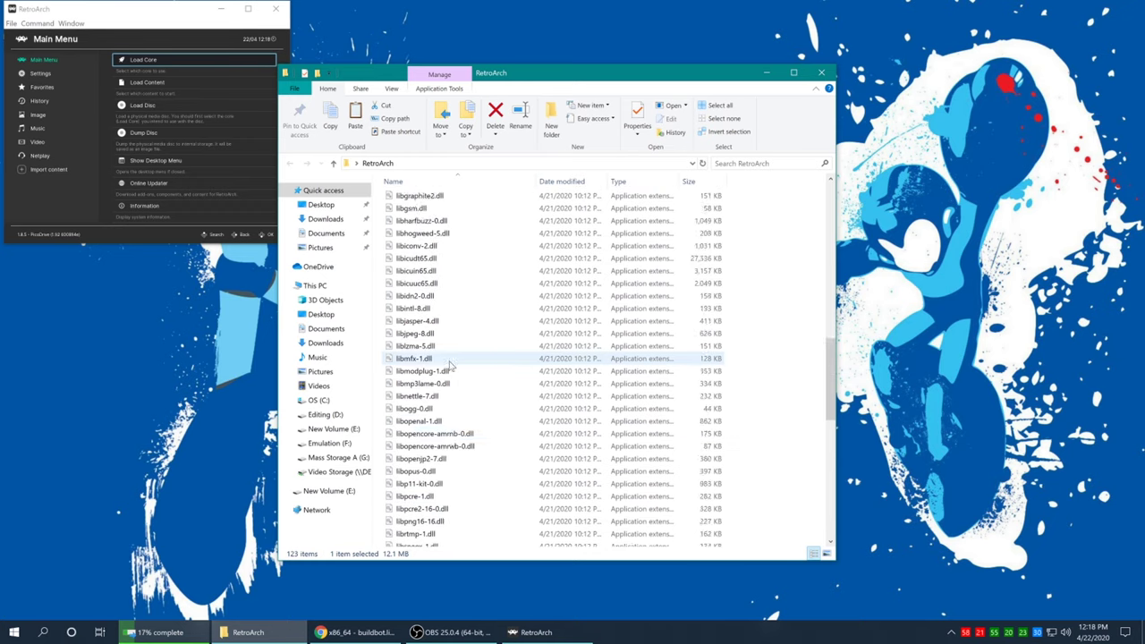
Open RetroArch's system folder and drag bios_CD_U.bin into it
scroll(422, 302, "up", 10)
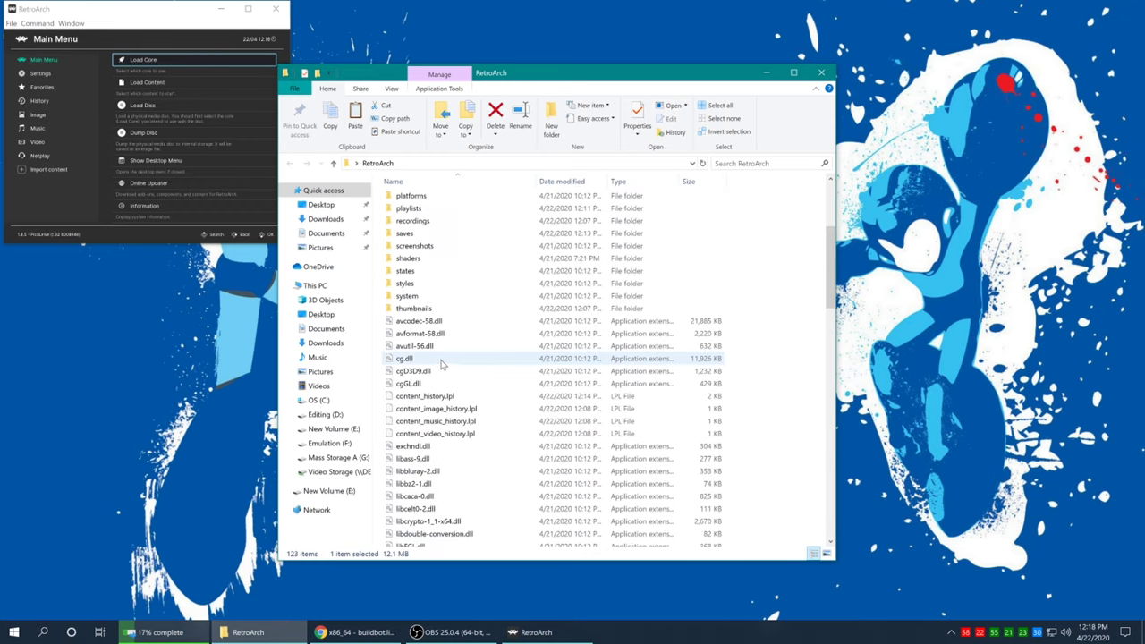
double_click(422, 296)
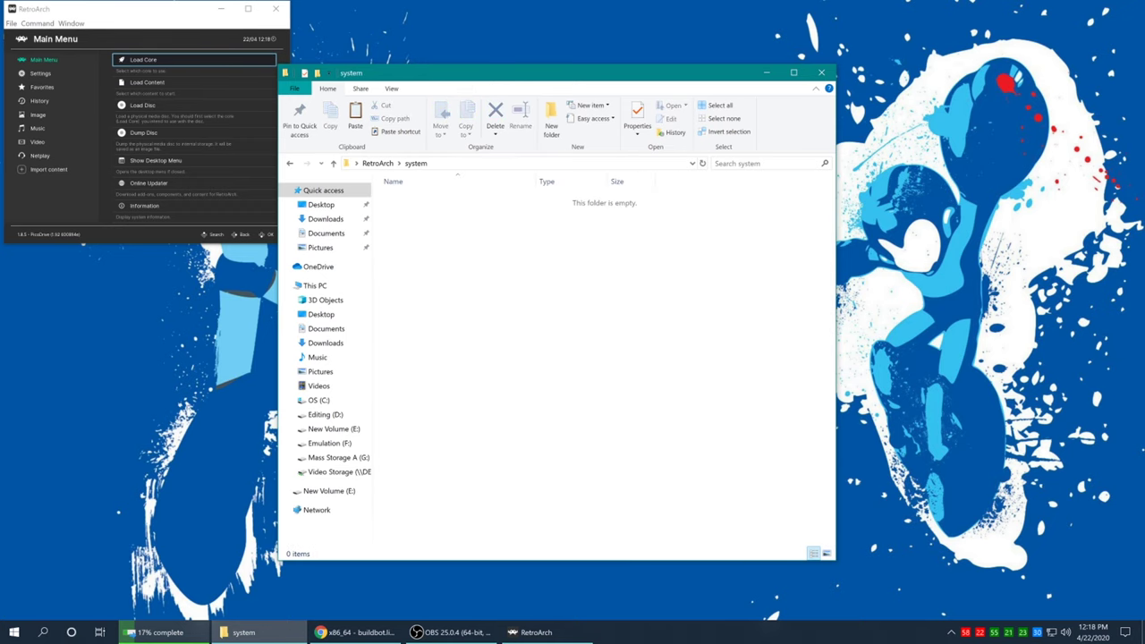
left_click_drag(323, 189, 385, 226)
left_click_drag(424, 300, 533, 275)
left_click_drag(374, 5, 467, 293)
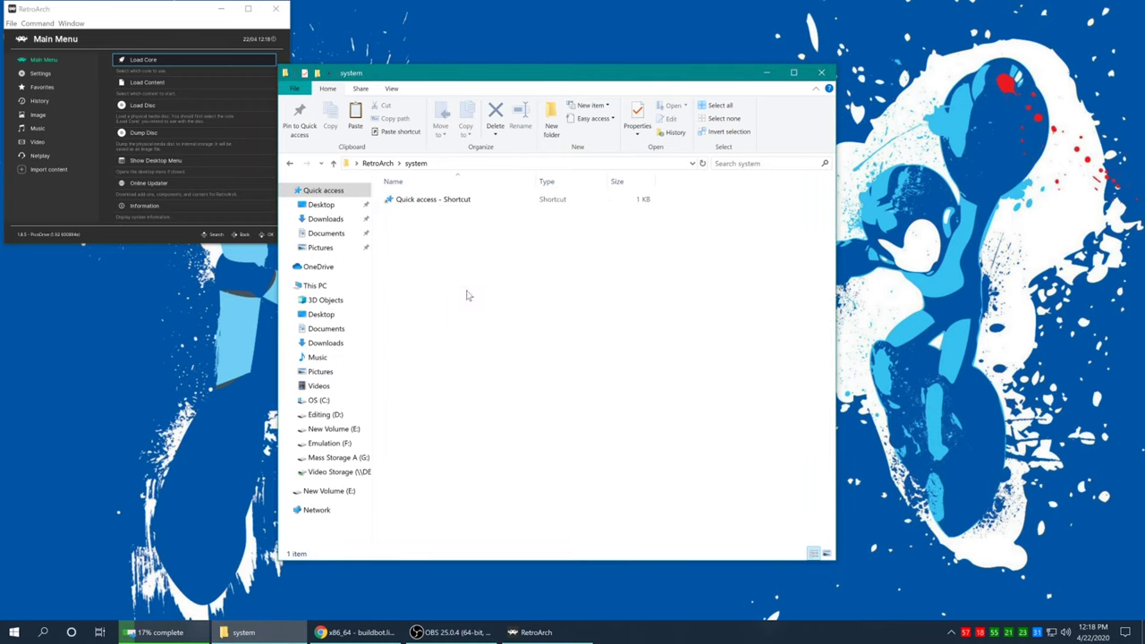
Delete the stray Quick access shortcut so only bios_CD_U.bin remains in the folder
left_click(433, 202)
key("Delete")
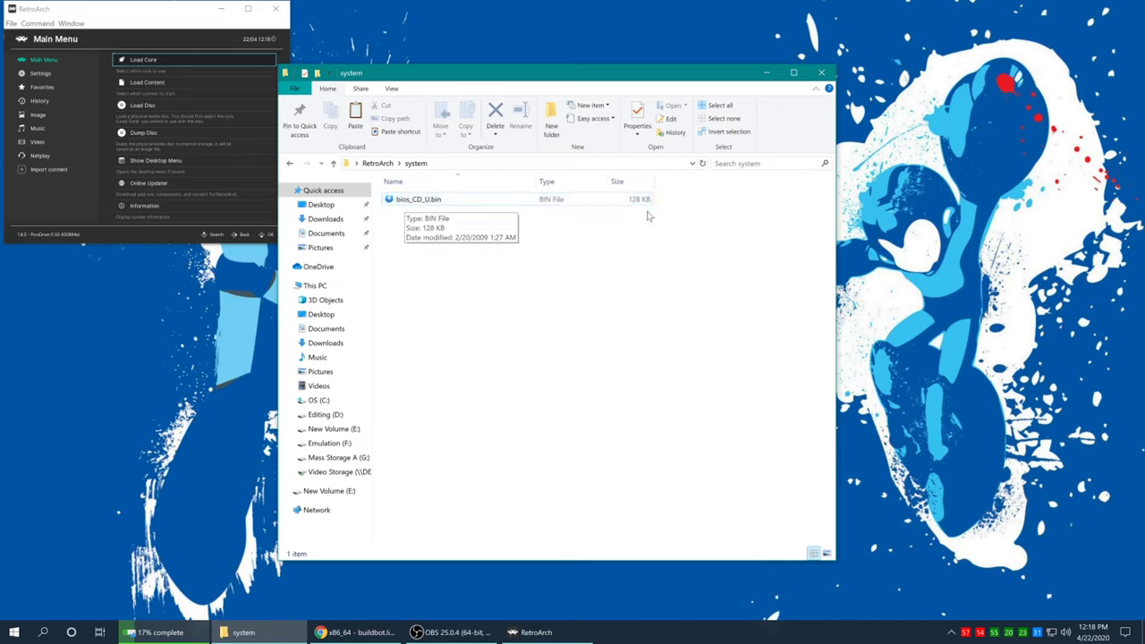
left_click(460, 200)
left_click(454, 226)
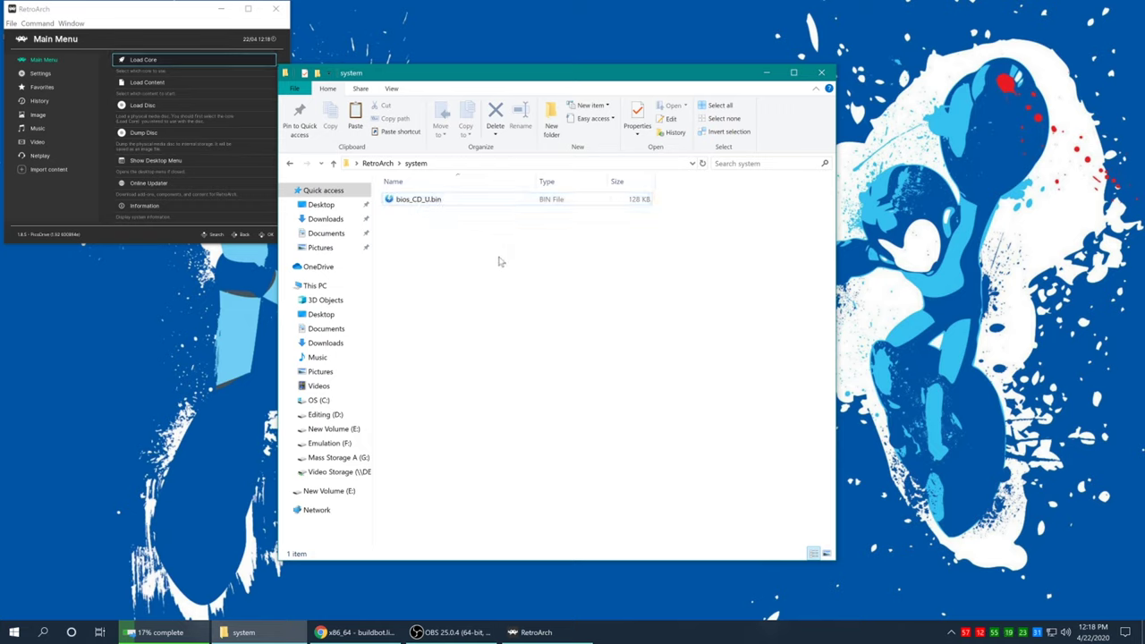
left_click(149, 10)
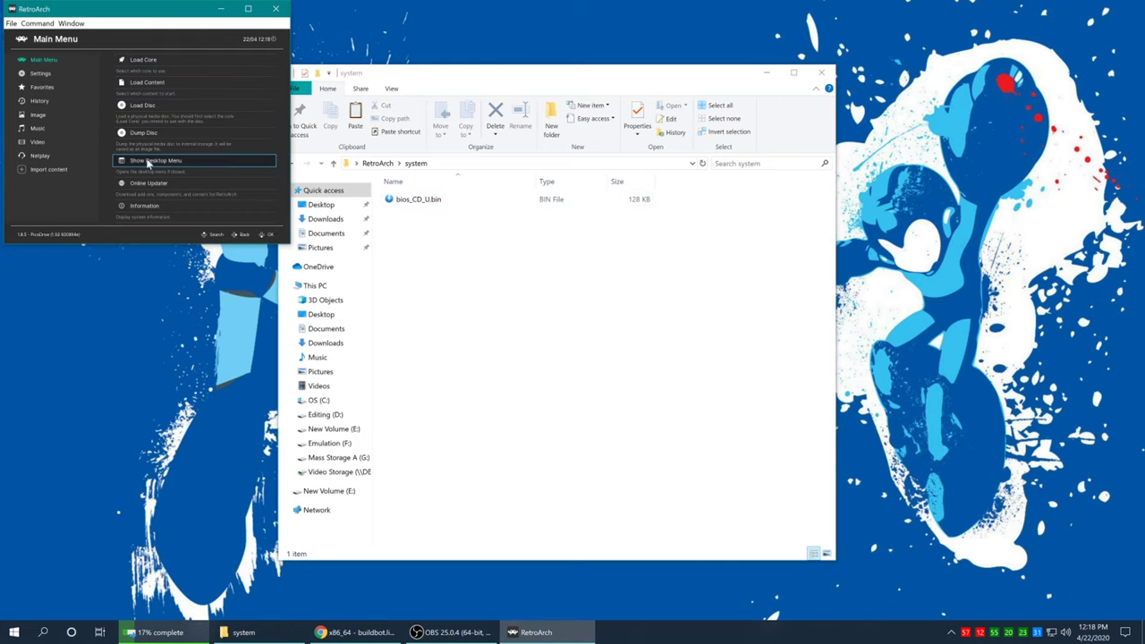
left_click(168, 162)
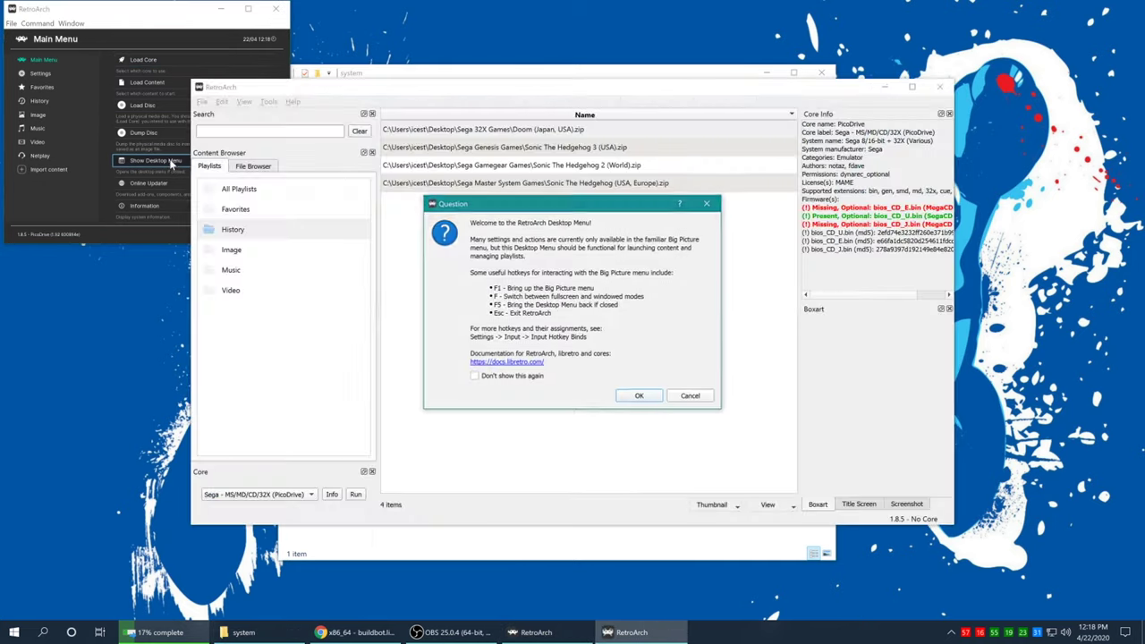
left_click(642, 396)
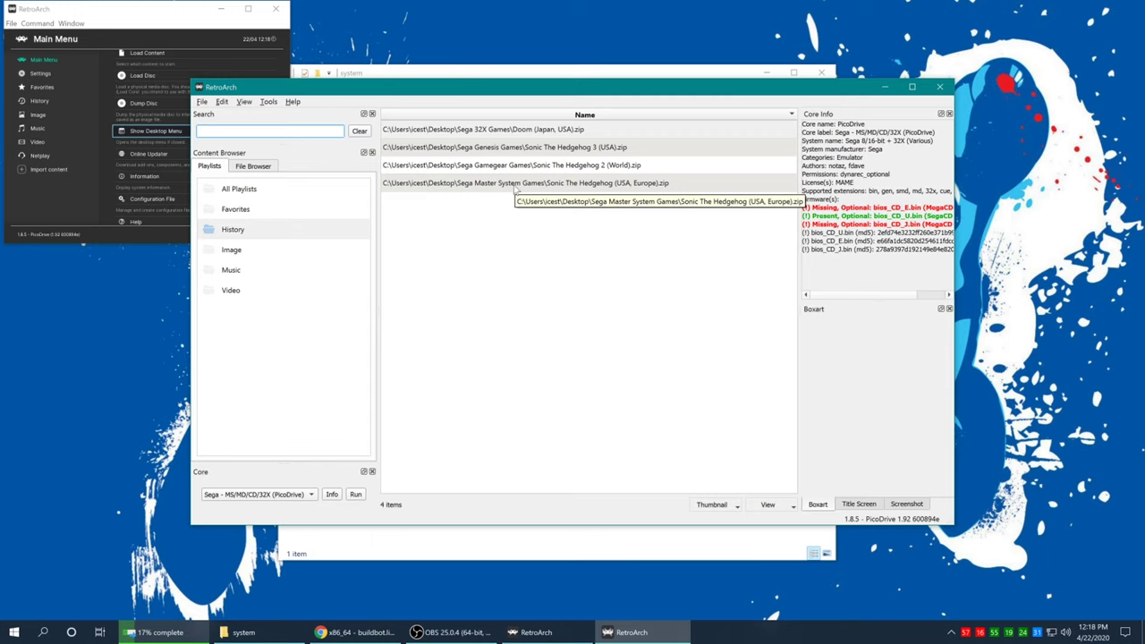
left_click(496, 169)
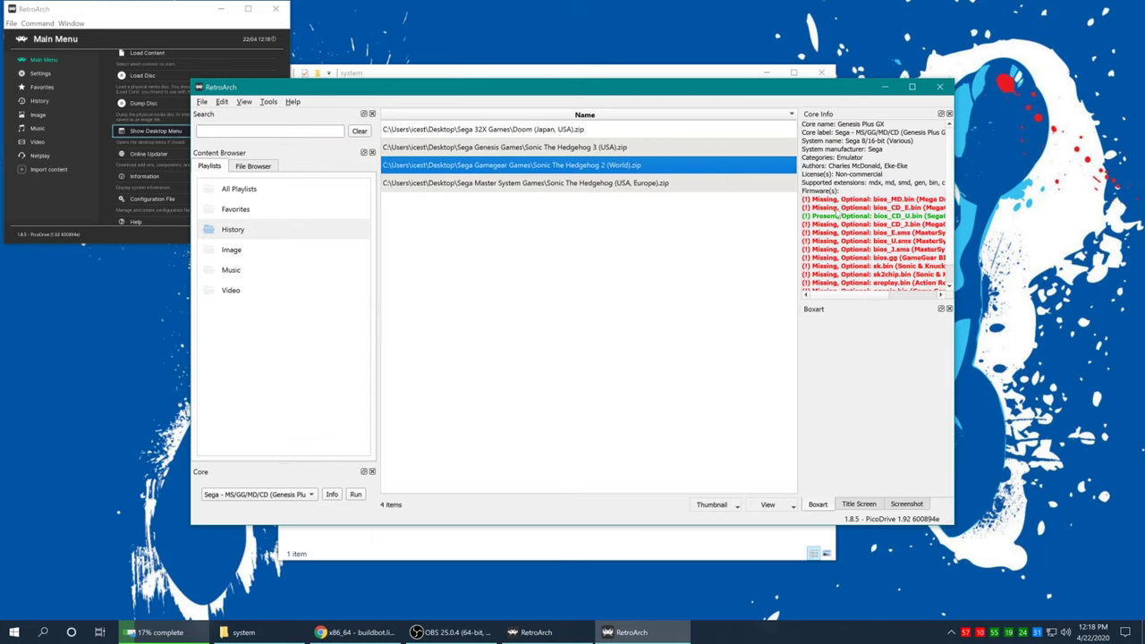
left_click(911, 295)
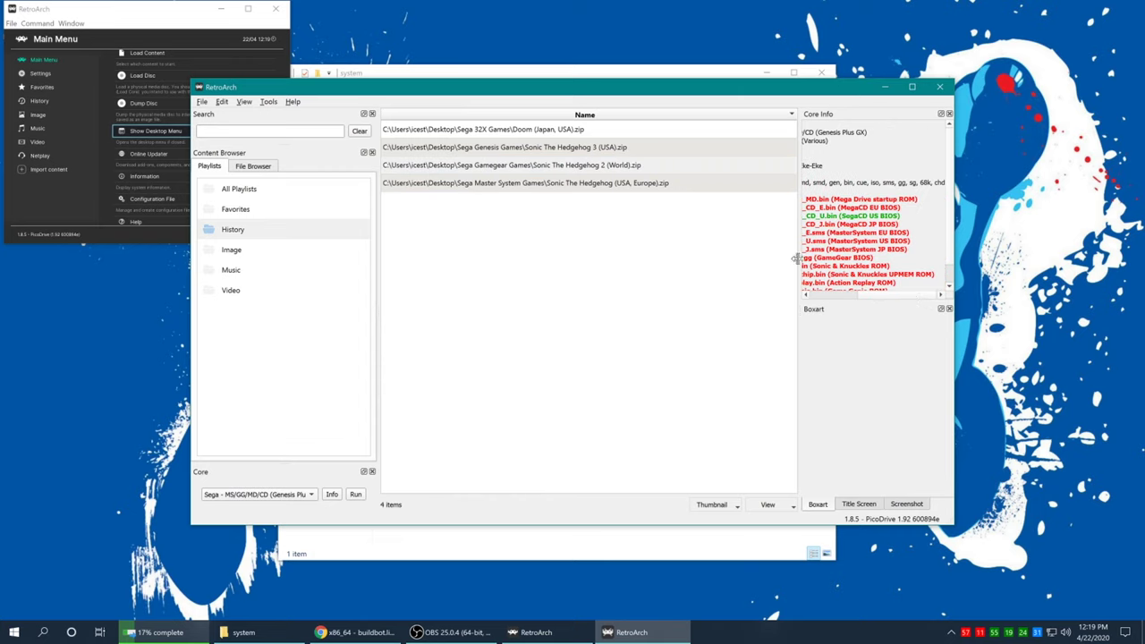
left_click_drag(798, 259, 697, 258)
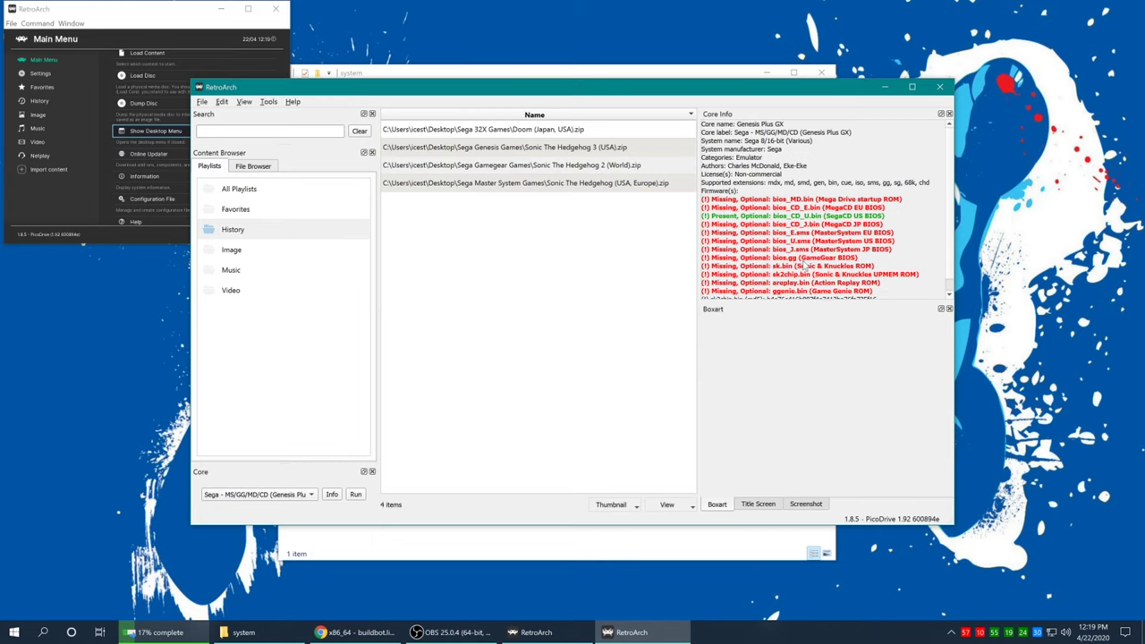
left_click(939, 87)
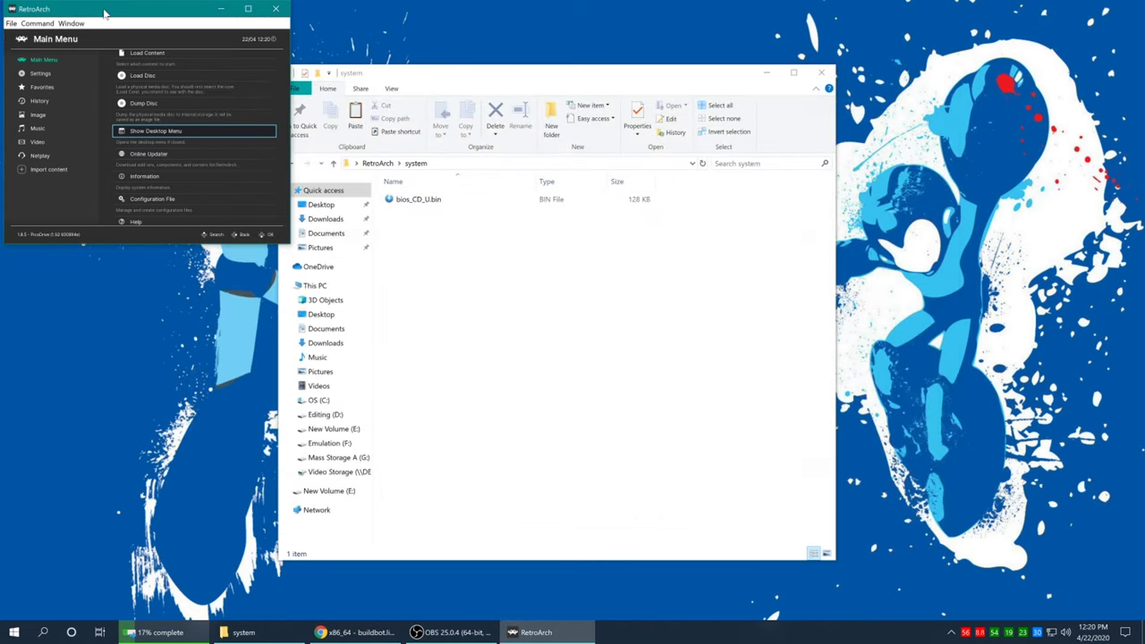
In full screen, load the Sega CD game .cue from Desktop\Sega CD Games with Genesis Plus GX
key("f")
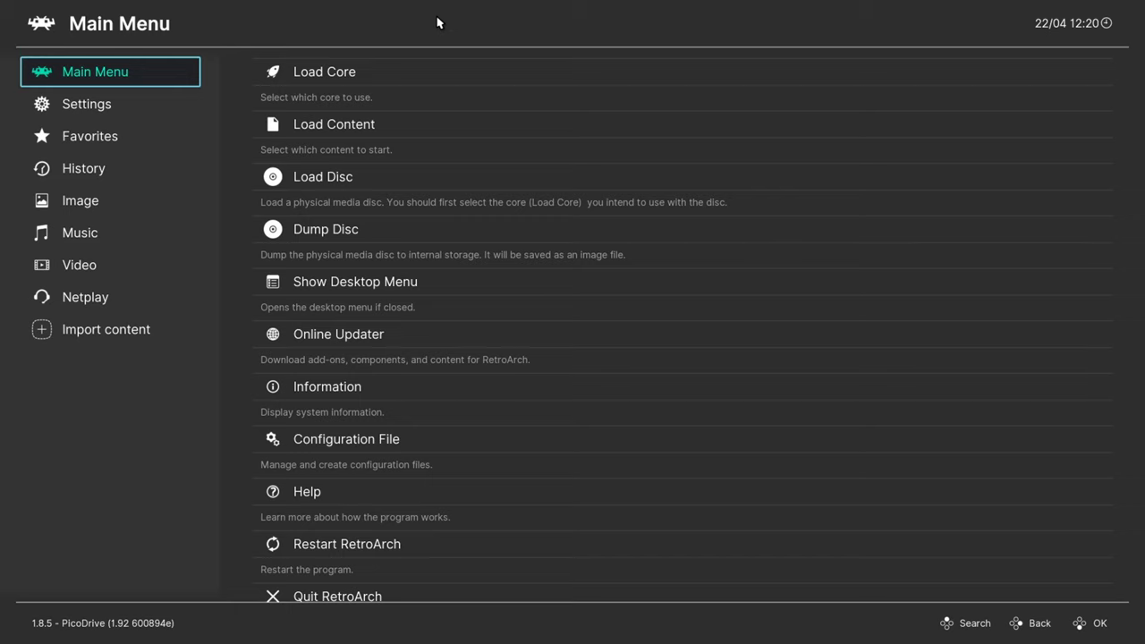
left_click(327, 133)
left_click(159, 178)
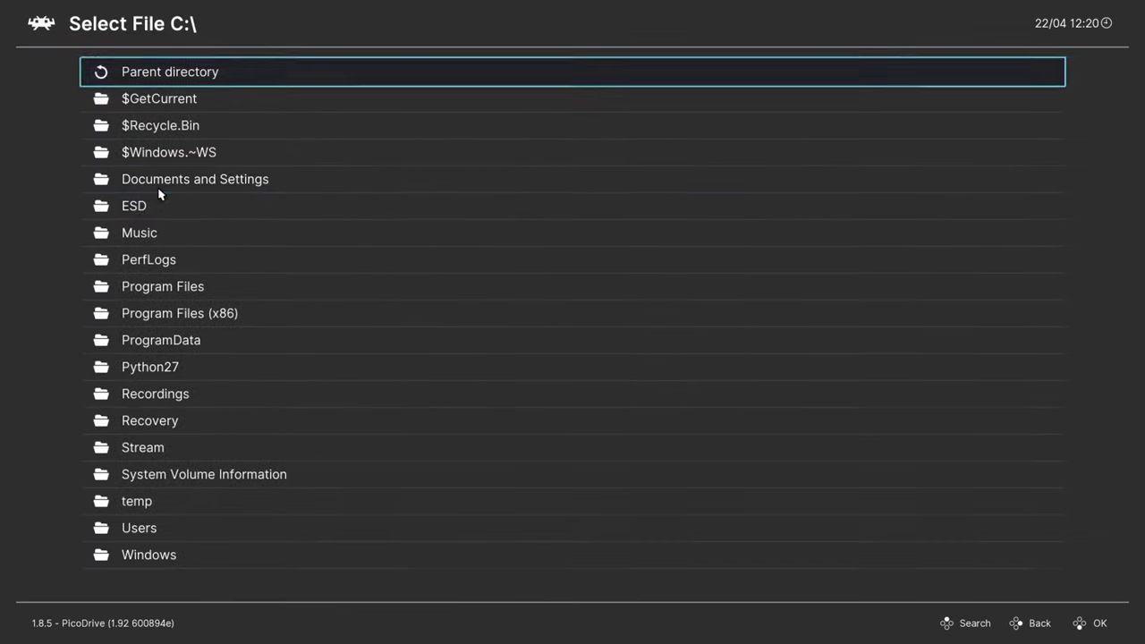
left_click(178, 527)
left_click(179, 179)
left_click(195, 259)
left_click(196, 145)
left_click(259, 105)
left_click(258, 100)
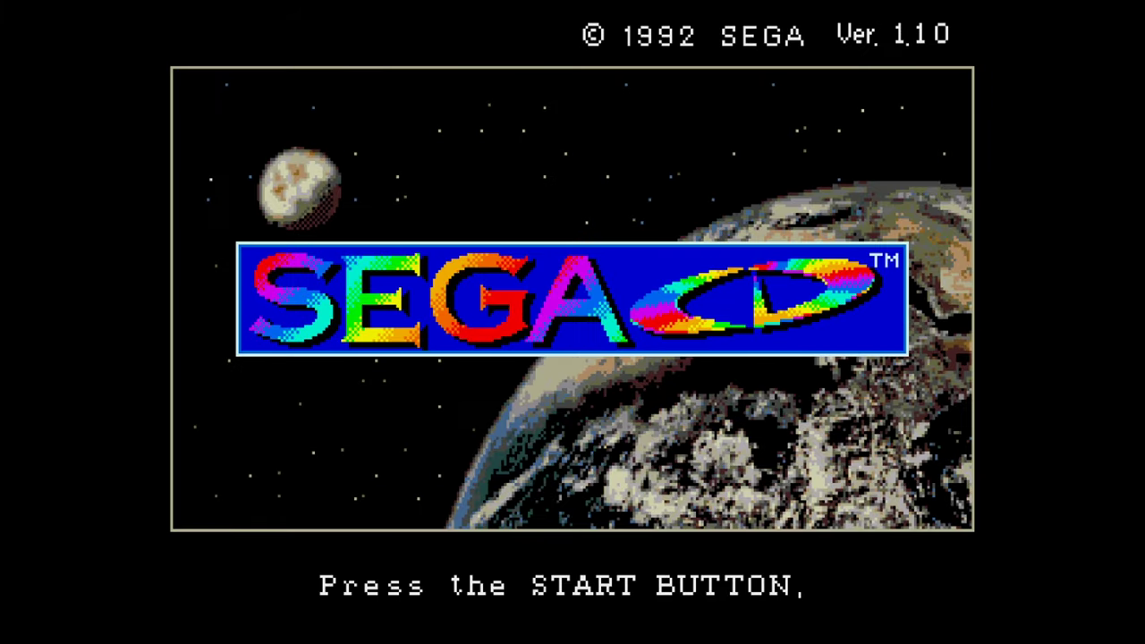
Get past the Sega CD startup screen and steer the ship left through the canyon
key("Return")
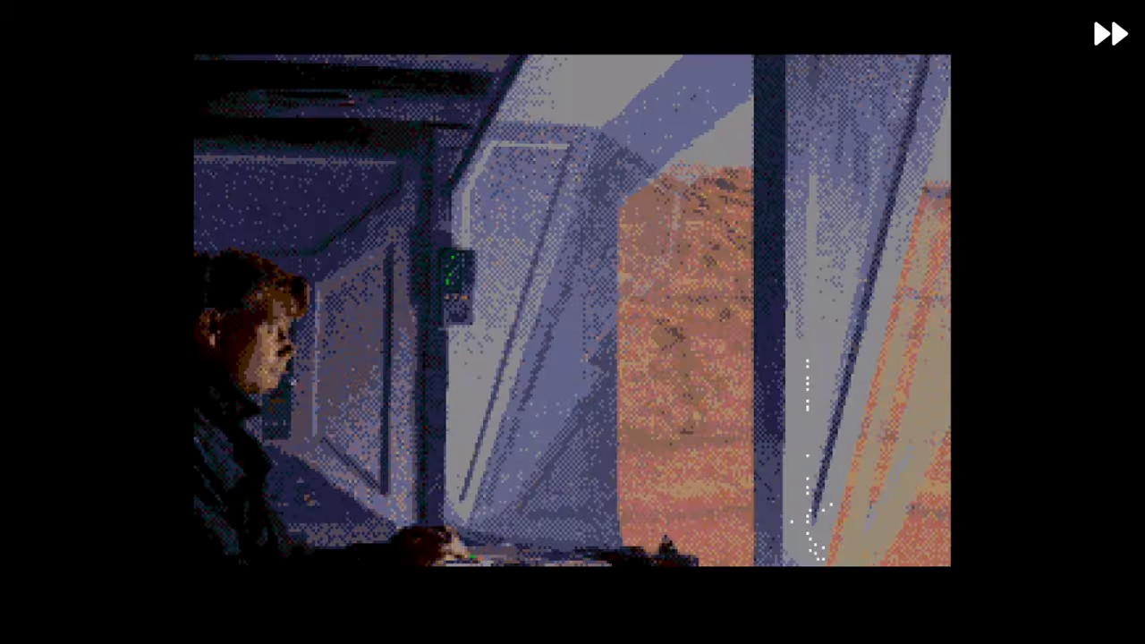
key("Left")
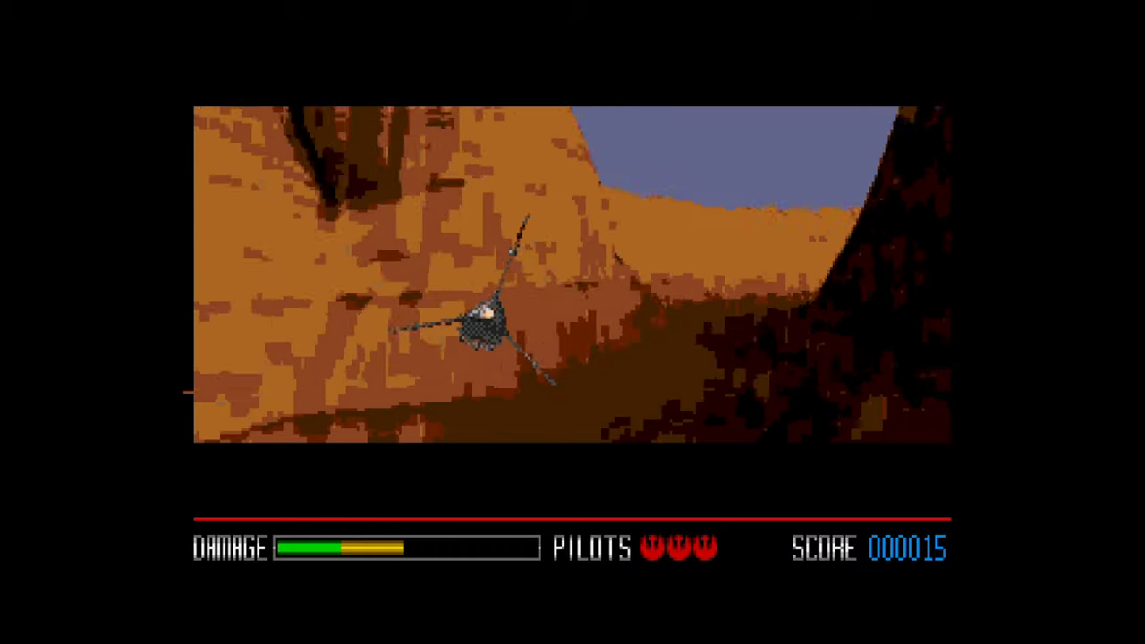
key("Left")
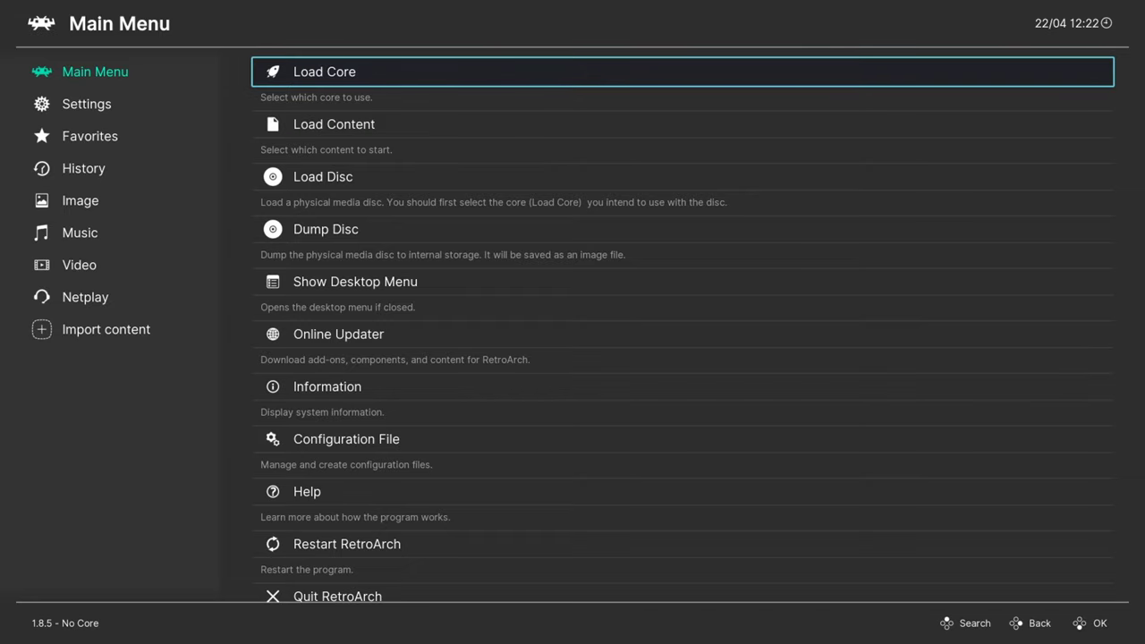
Load the Sega - MS/GG/MD/CD (Genesis Plus GX) core and boot Sonic CD from Drive 1
key("Return")
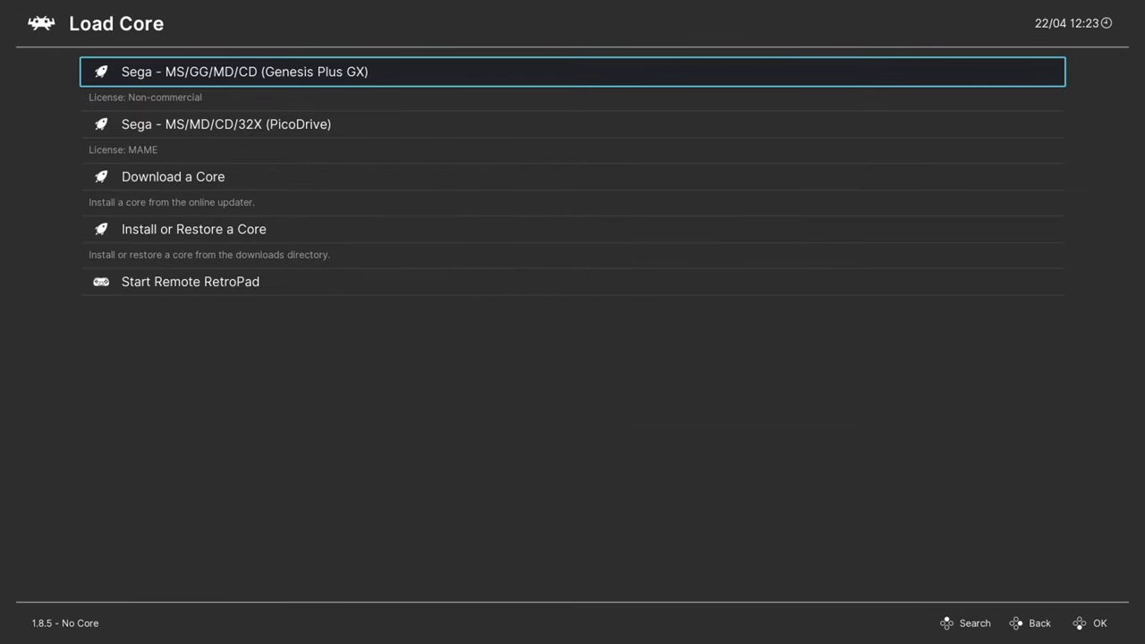
key("Return")
key("Down")
key("Down")
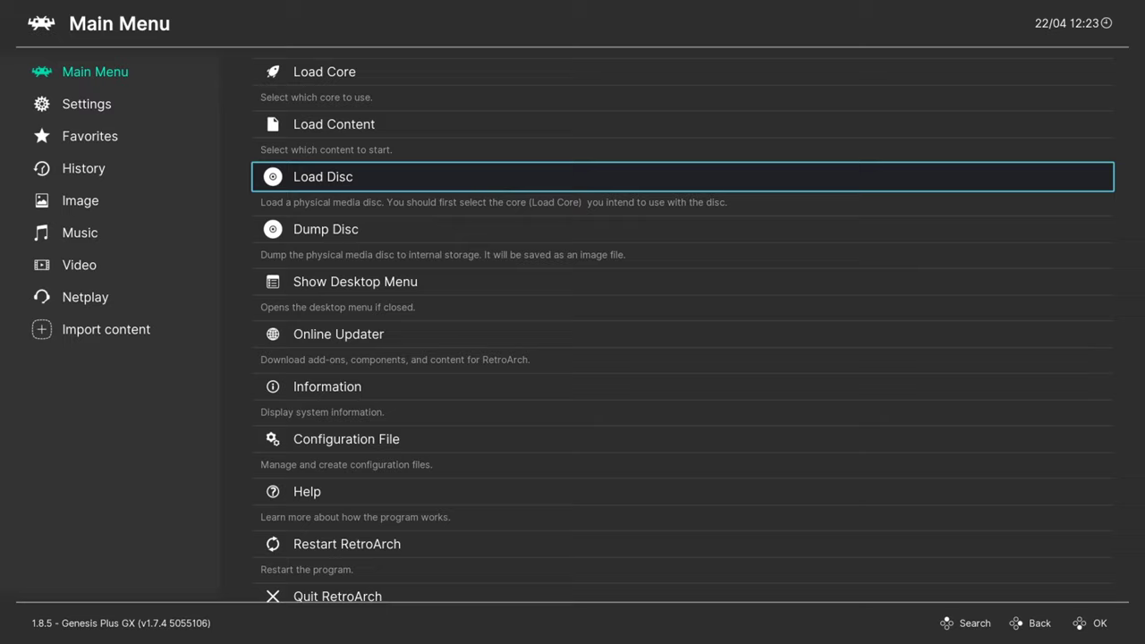
key("Return")
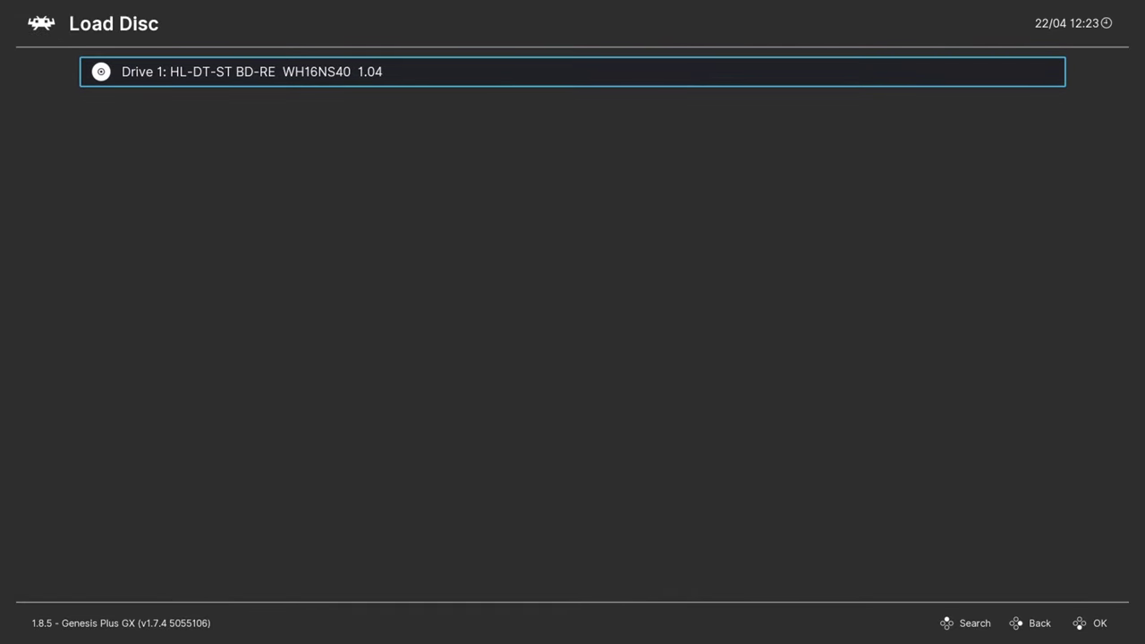
key("Return")
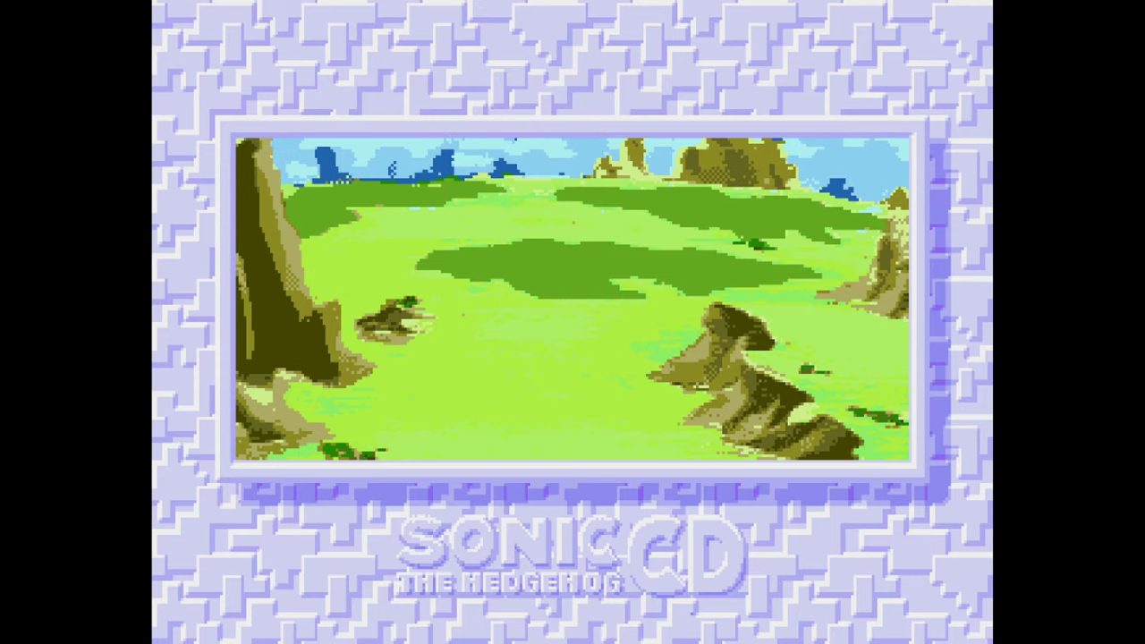